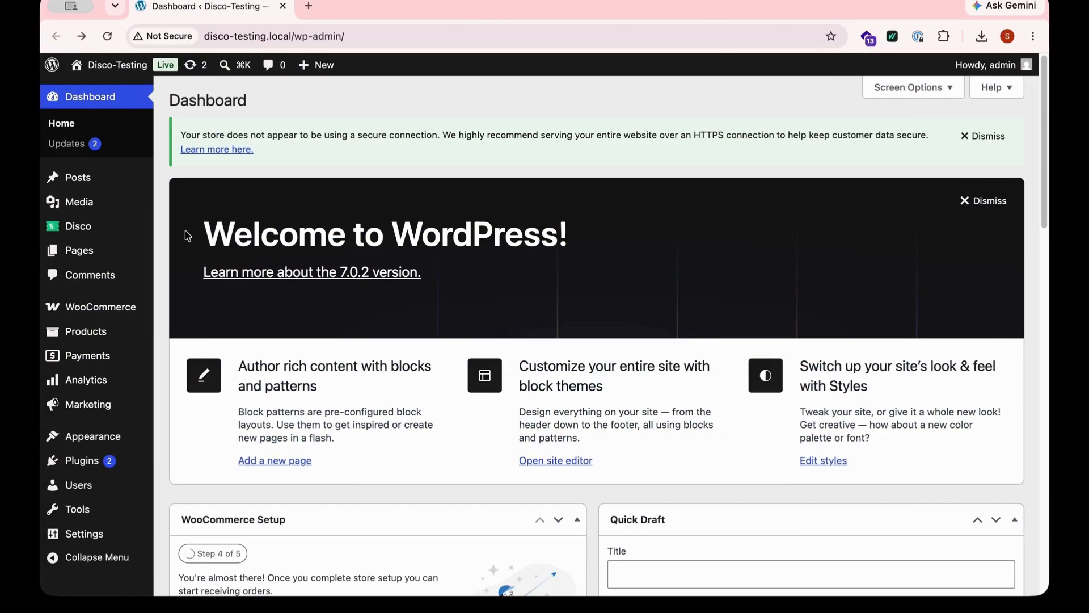
- Open the Disco plugin and start creating a new discount campaign
{"action": "left_click", "coordinate": [116, 230]}
{"action": "left_click", "coordinate": [88, 226]}
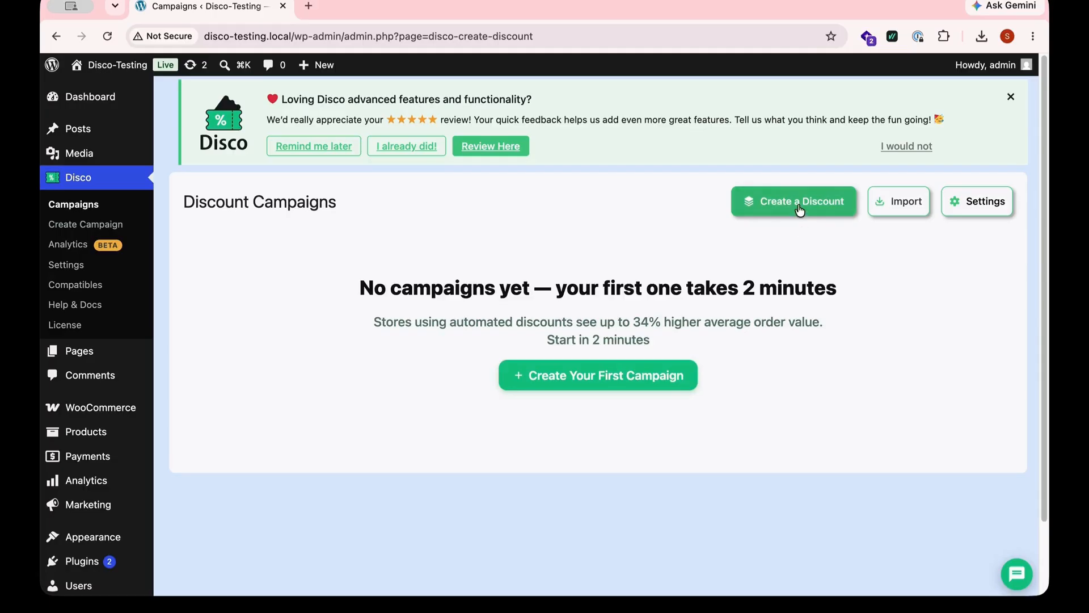
{"action": "left_click", "coordinate": [800, 205]}
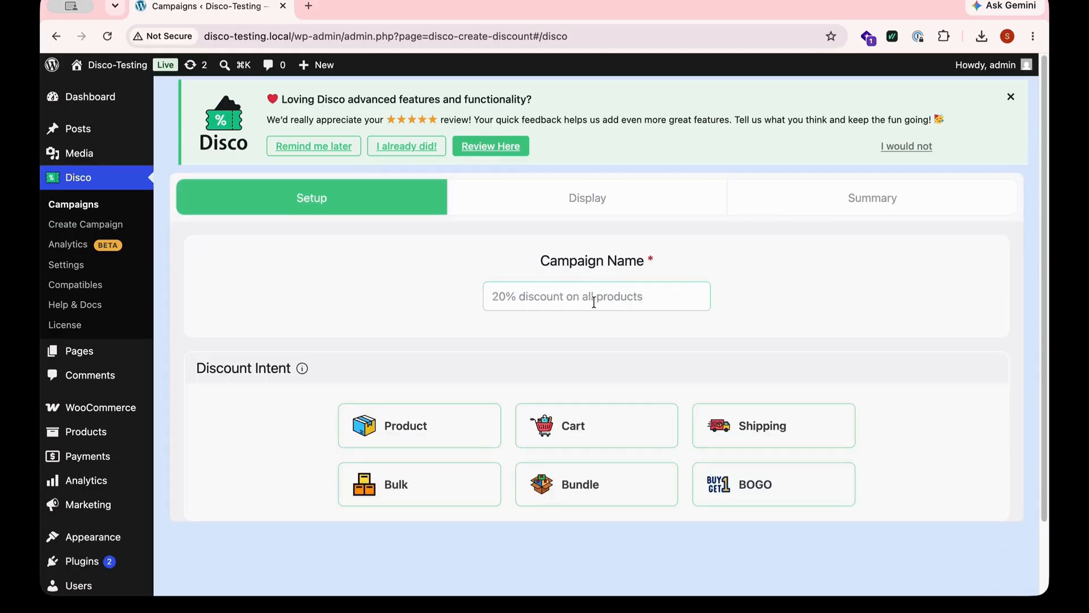
- Name the campaign Spend More, Save More
{"action": "type", "text": "Spend"}
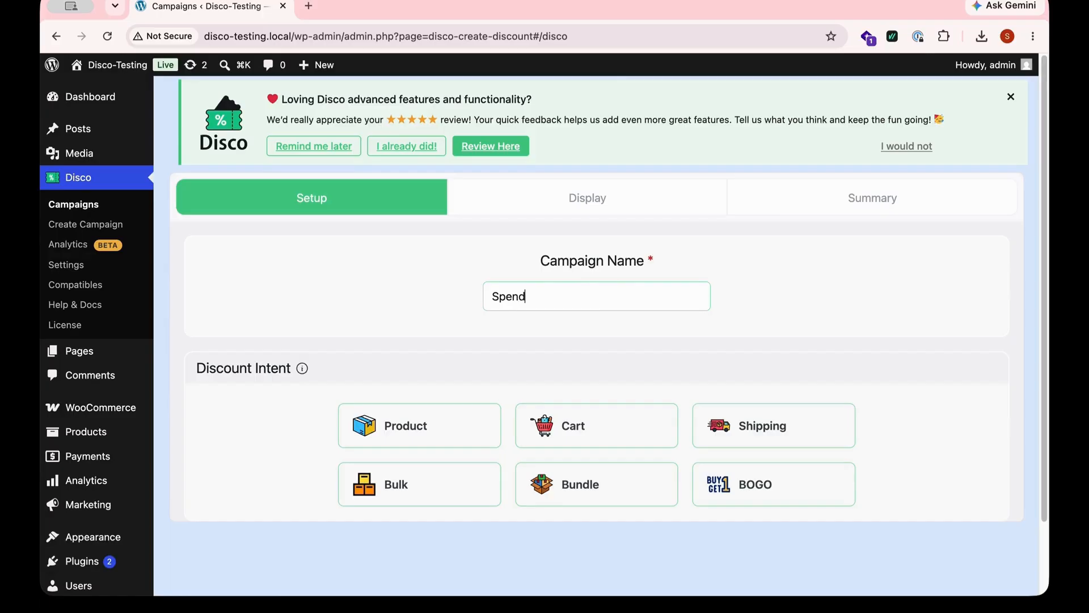
{"action": "type", "text": " More, Save More"}
- Choose Cart as the discount intent
{"action": "left_click", "coordinate": [450, 416]}
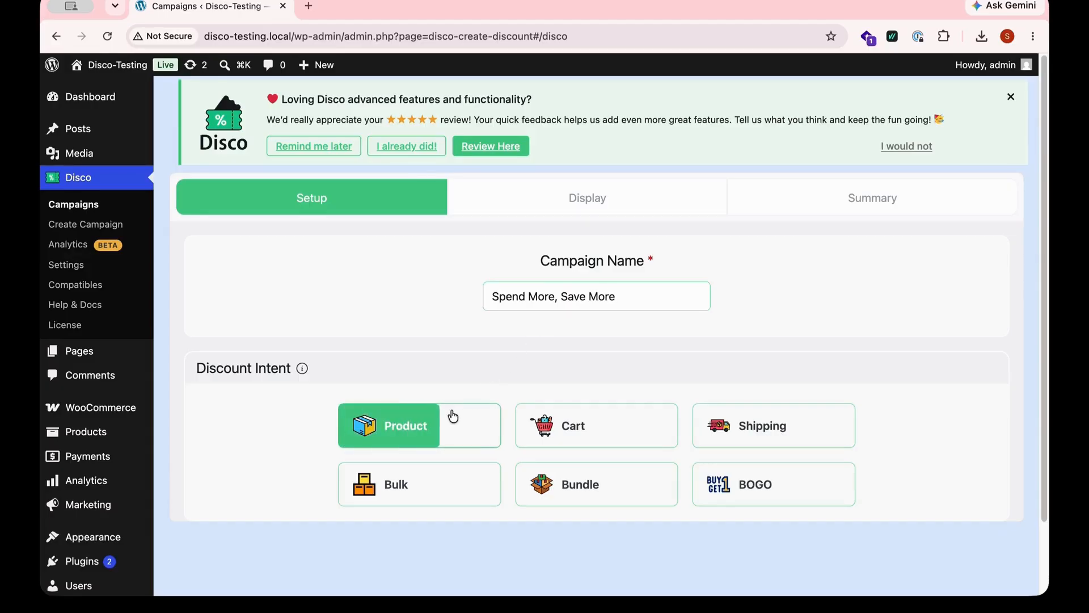
{"action": "left_click", "coordinate": [617, 425]}
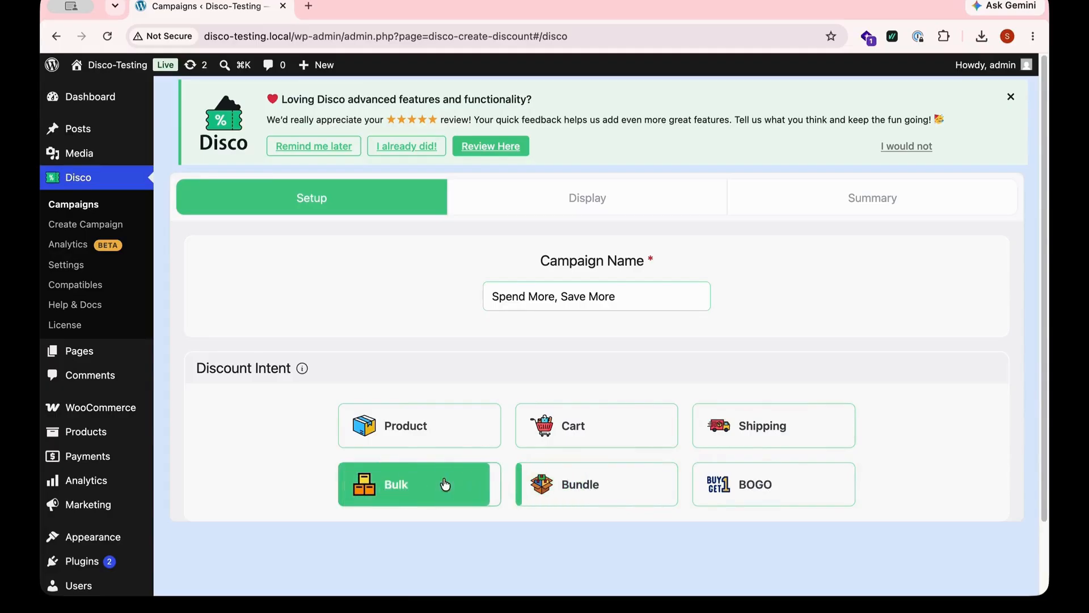
{"action": "left_click", "coordinate": [548, 436]}
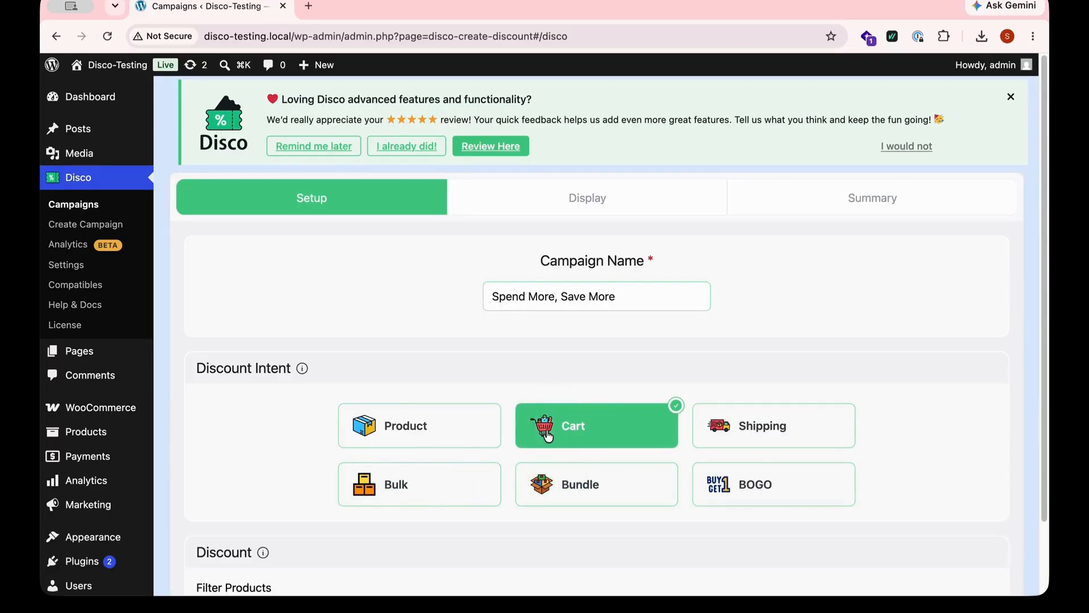
{"action": "scroll", "coordinate": [401, 553], "scroll_direction": "down", "scroll_amount": 3}
{"action": "scroll", "coordinate": [405, 544], "scroll_direction": "down", "scroll_amount": 1}
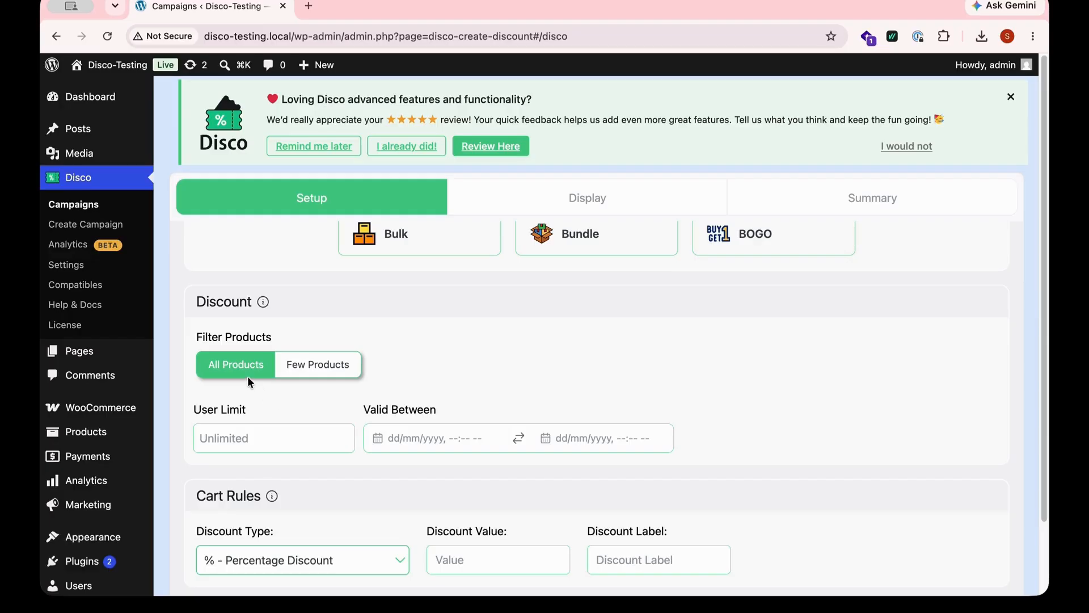
{"action": "left_click", "coordinate": [316, 371]}
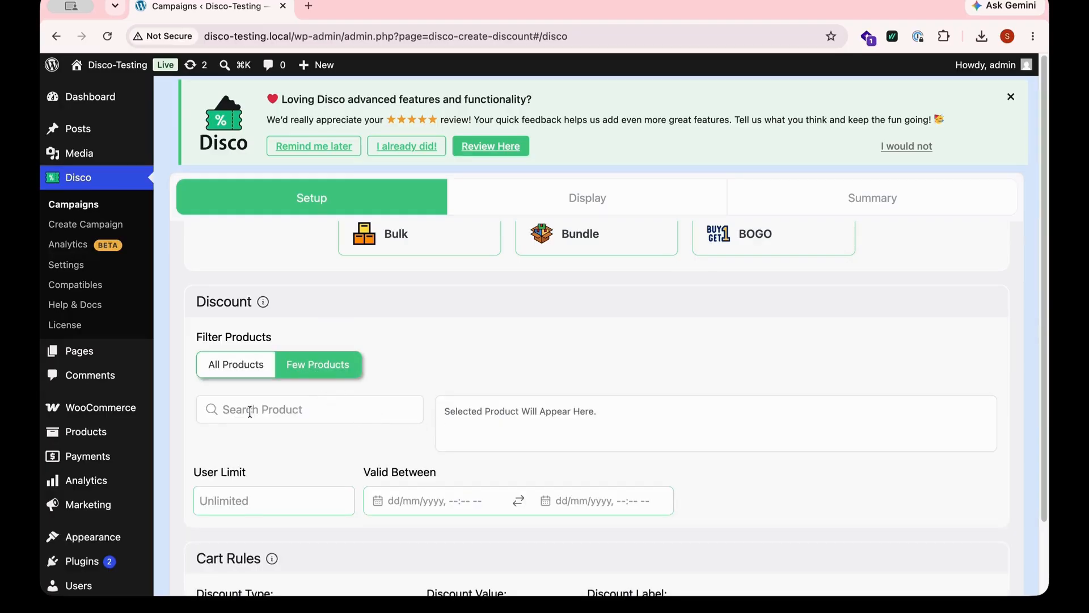
{"action": "left_click", "coordinate": [240, 376]}
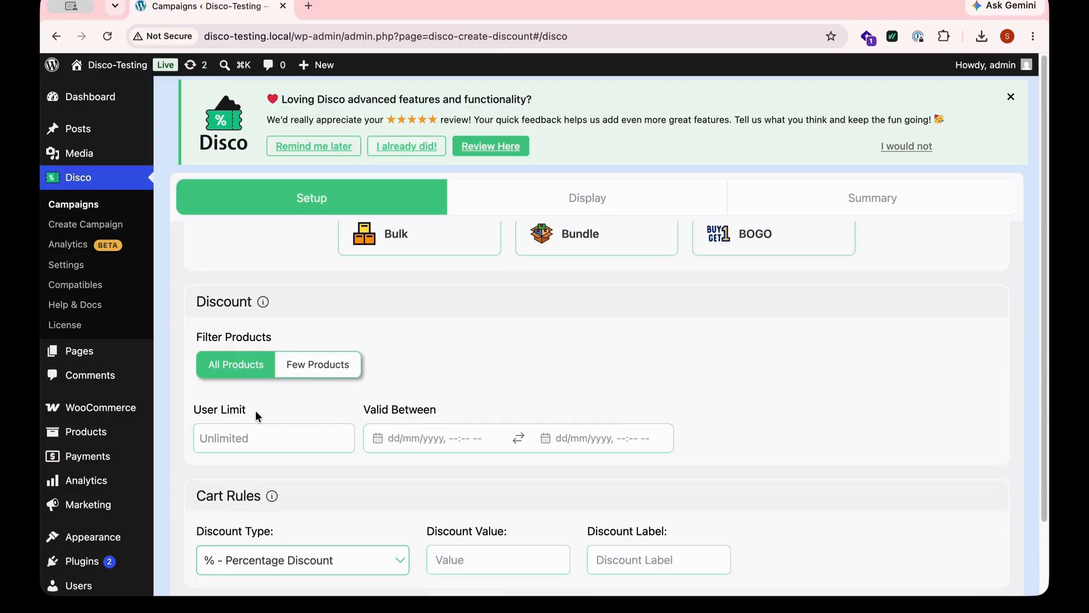
{"action": "left_click", "coordinate": [346, 436]}
{"action": "left_click", "coordinate": [345, 436]}
{"action": "left_click", "coordinate": [345, 435]}
{"action": "left_click", "coordinate": [346, 442]}
{"action": "left_click", "coordinate": [347, 442]}
{"action": "left_click", "coordinate": [346, 442]}
- Set the validity period from today, 03/08/2026 05:47 PM, to 30/08/2026
{"action": "left_click", "coordinate": [443, 445]}
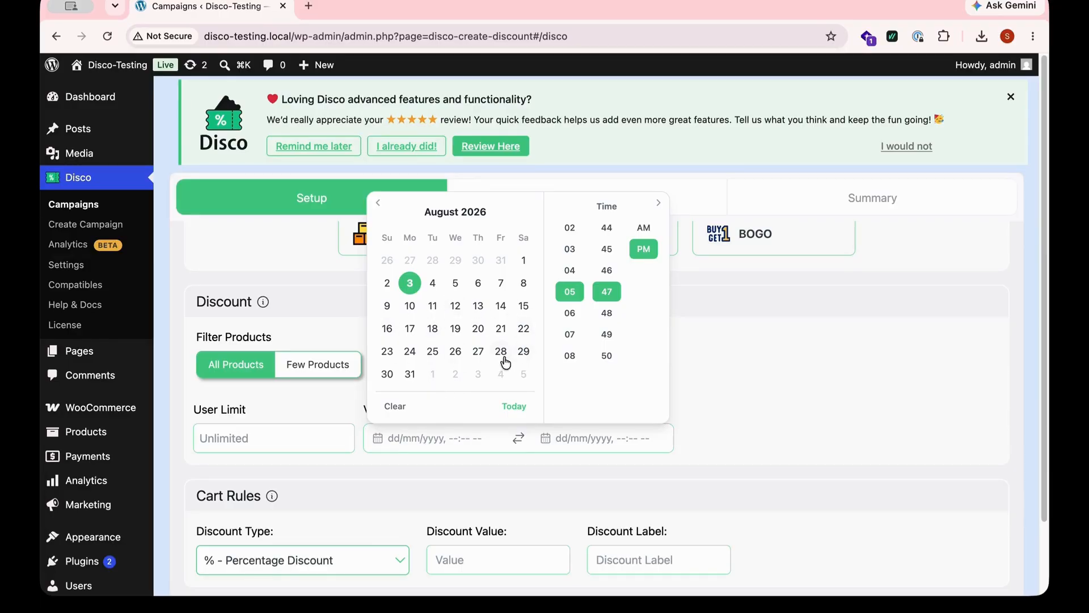
{"action": "left_click", "coordinate": [510, 407]}
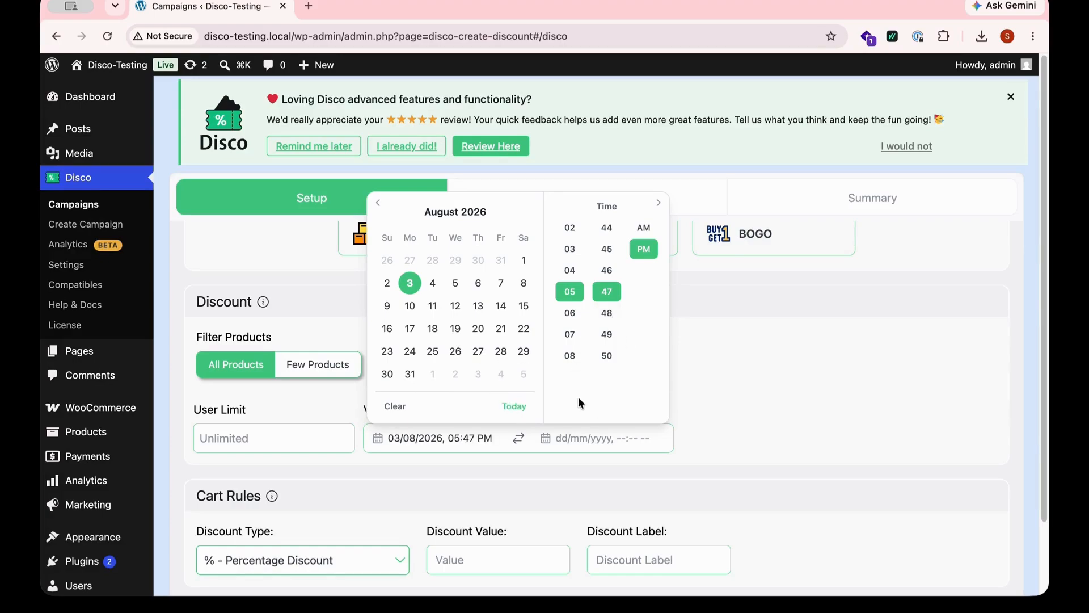
{"action": "left_click", "coordinate": [584, 440]}
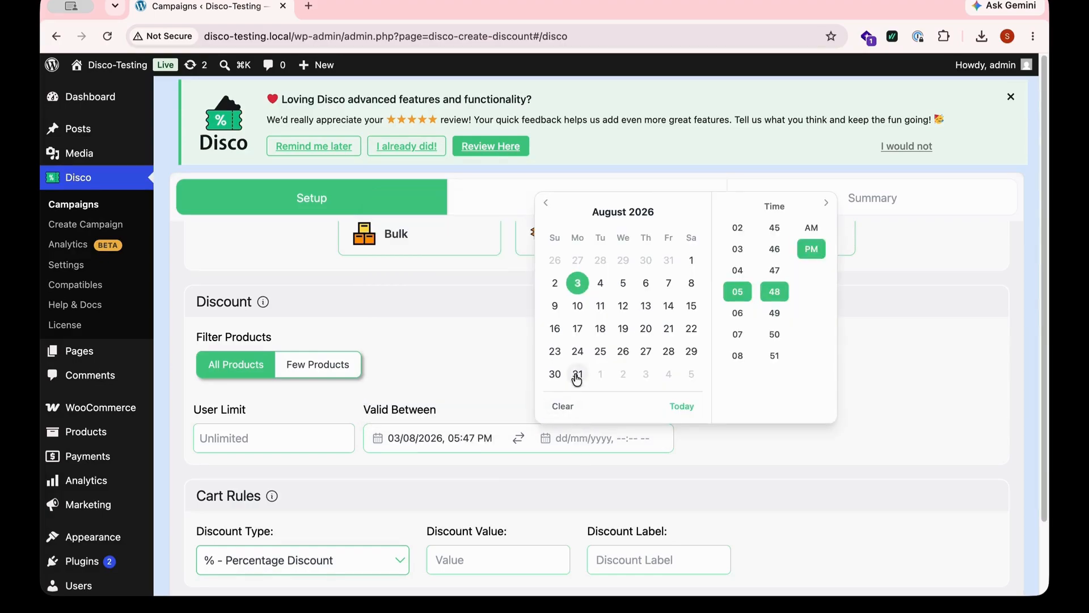
{"action": "left_click", "coordinate": [553, 376]}
{"action": "left_click", "coordinate": [491, 464]}
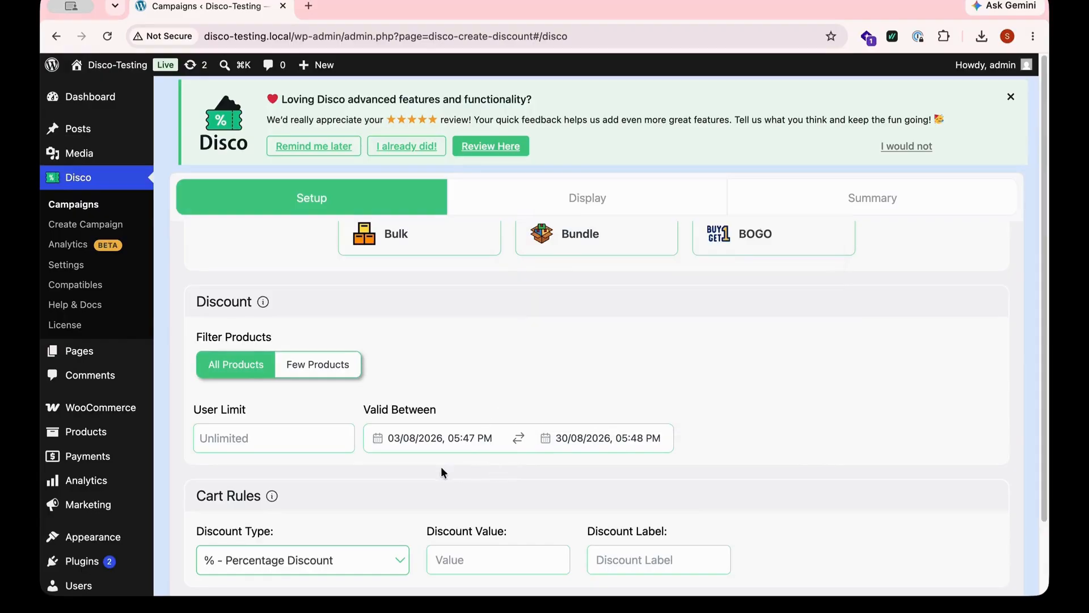
- Keep Percentage Discount as the cart rule type and set the discount value to 5
{"action": "scroll", "coordinate": [340, 438], "scroll_direction": "down", "scroll_amount": 3}
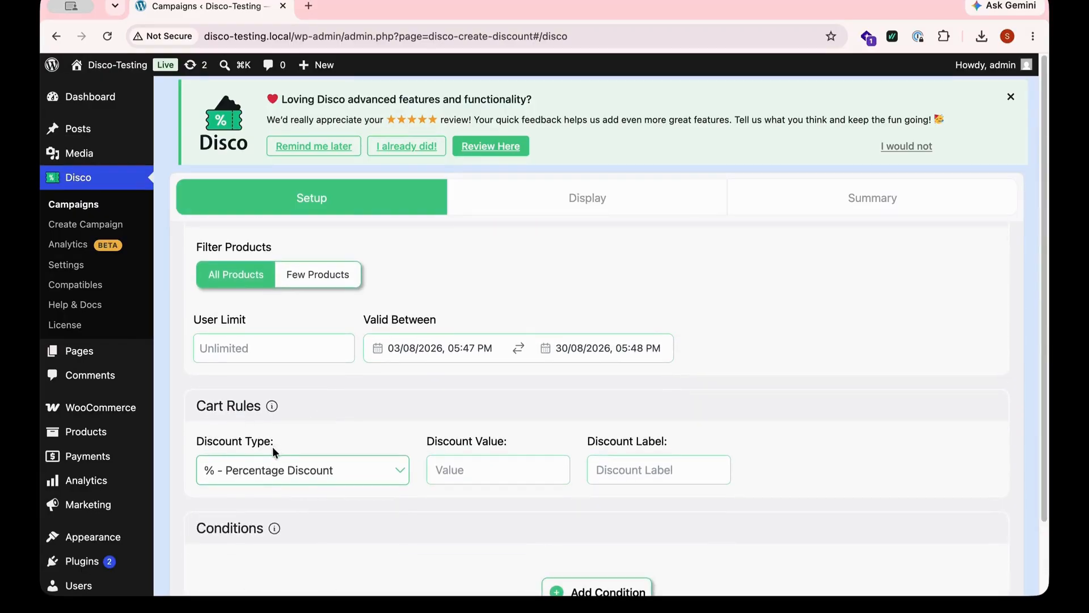
{"action": "left_click", "coordinate": [407, 474]}
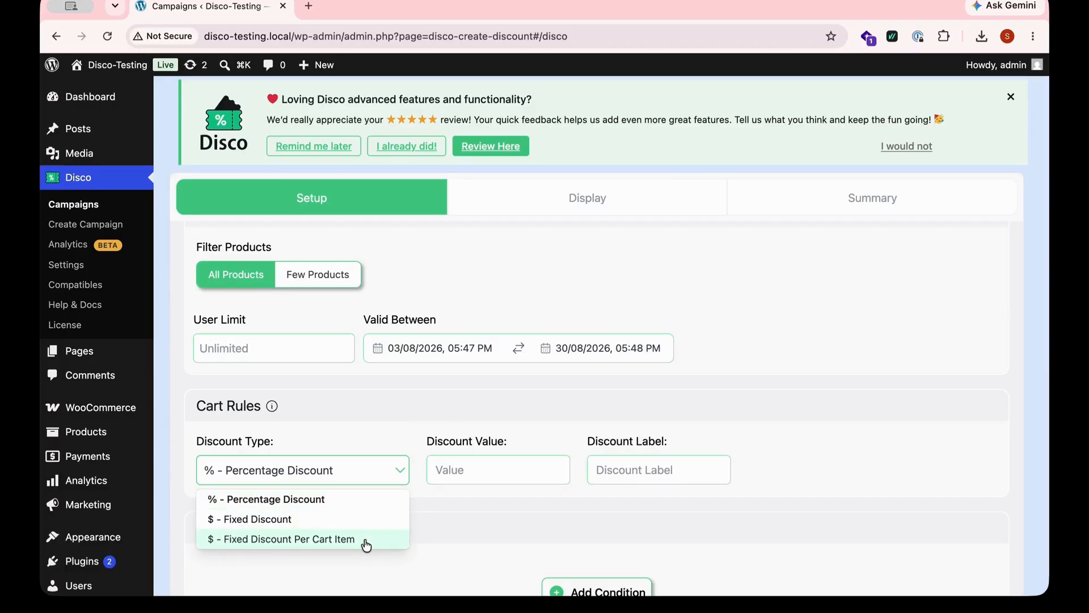
{"action": "left_click", "coordinate": [327, 500]}
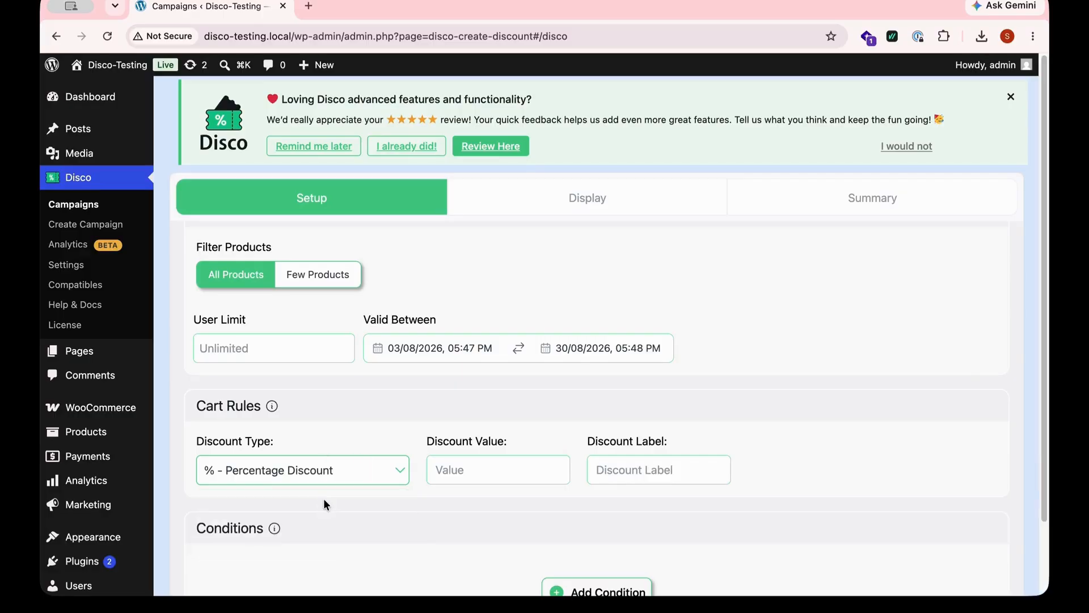
{"action": "left_click", "coordinate": [466, 473]}
{"action": "type", "text": "5"}
- Set the discount label to Cart Discount
{"action": "left_click", "coordinate": [618, 476]}
{"action": "type", "text": "Cart Disco"}
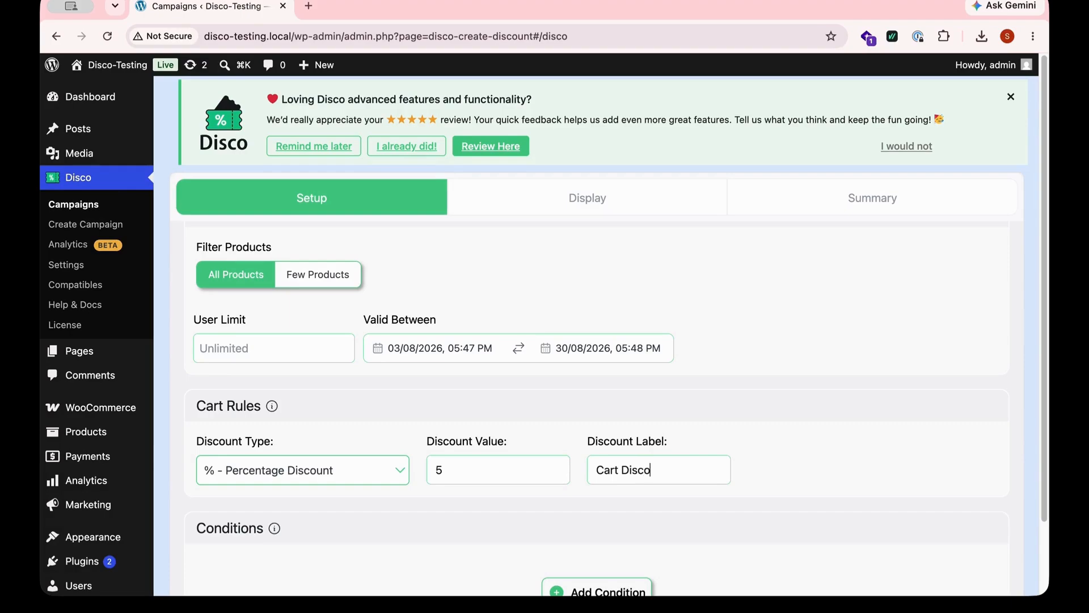
{"action": "type", "text": "unt"}
- Add a condition and choose Cart Subtotal as its filter
{"action": "scroll", "coordinate": [516, 541], "scroll_direction": "down", "scroll_amount": 4}
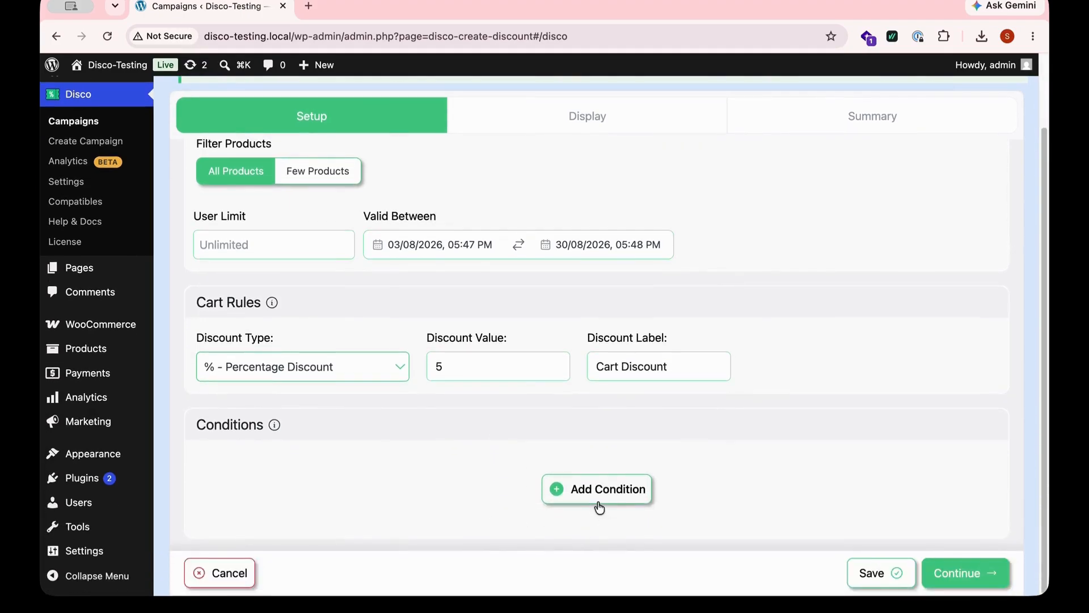
{"action": "left_click", "coordinate": [600, 505]}
{"action": "scroll", "coordinate": [443, 490], "scroll_direction": "down", "scroll_amount": 2}
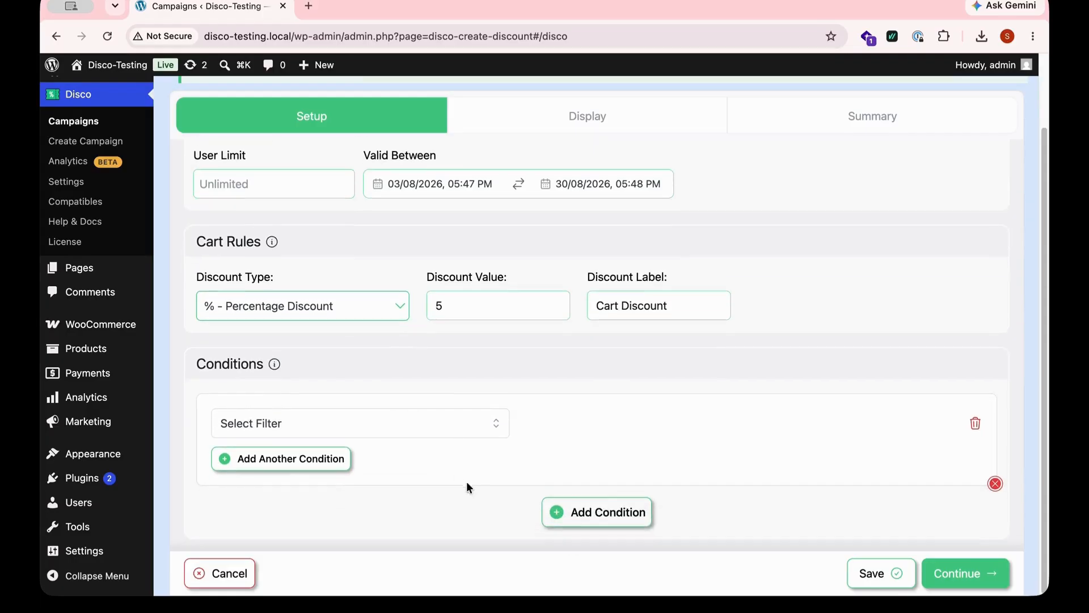
{"action": "left_click", "coordinate": [488, 425]}
{"action": "scroll", "coordinate": [408, 491], "scroll_direction": "down", "scroll_amount": 5}
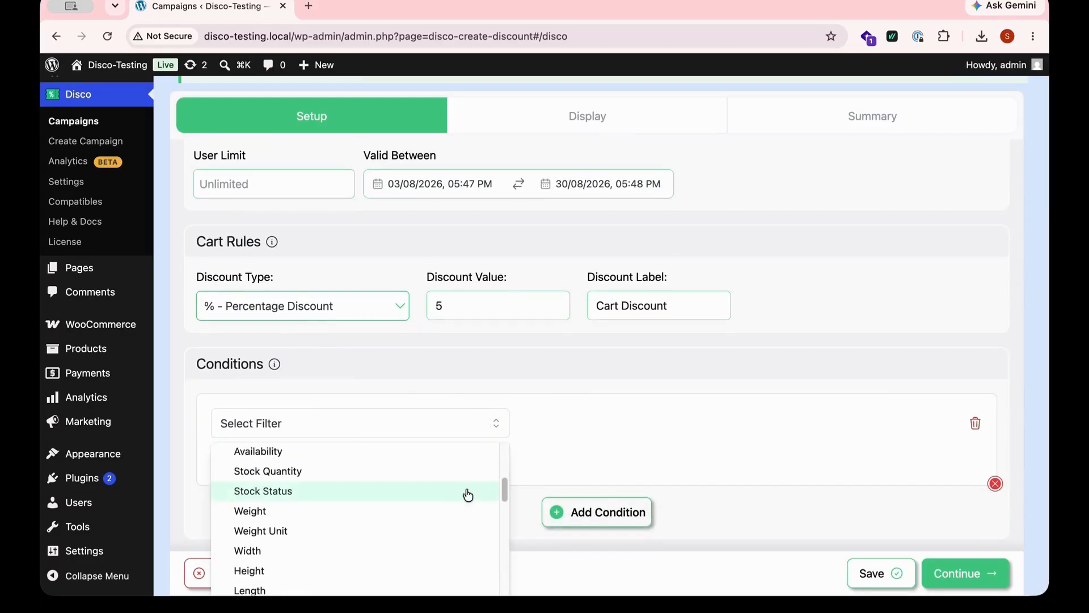
{"action": "scroll", "coordinate": [468, 494], "scroll_direction": "down", "scroll_amount": 10}
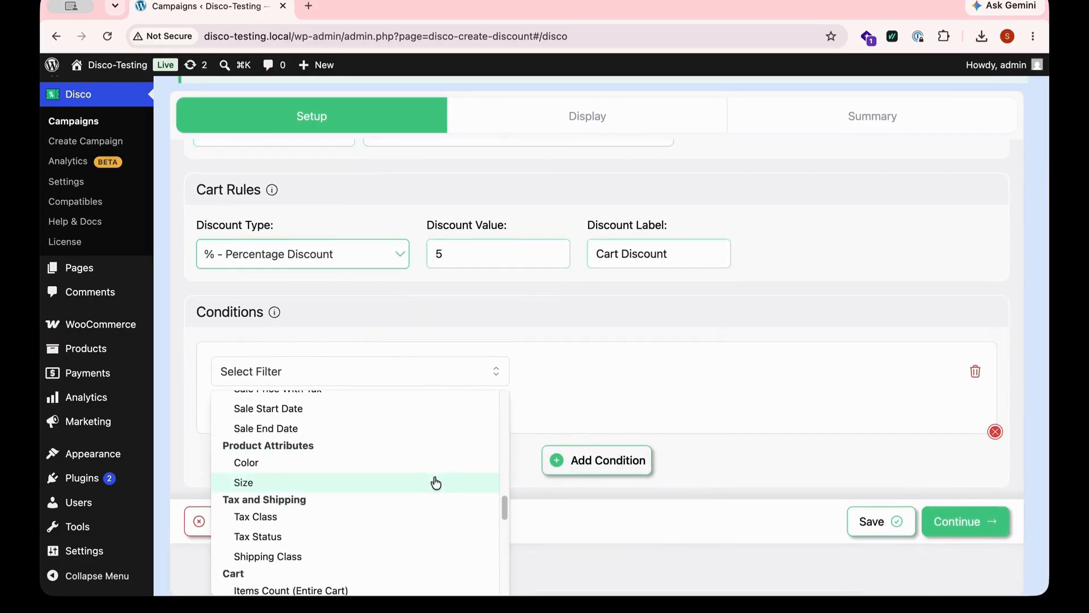
{"action": "scroll", "coordinate": [431, 482], "scroll_direction": "down", "scroll_amount": 5}
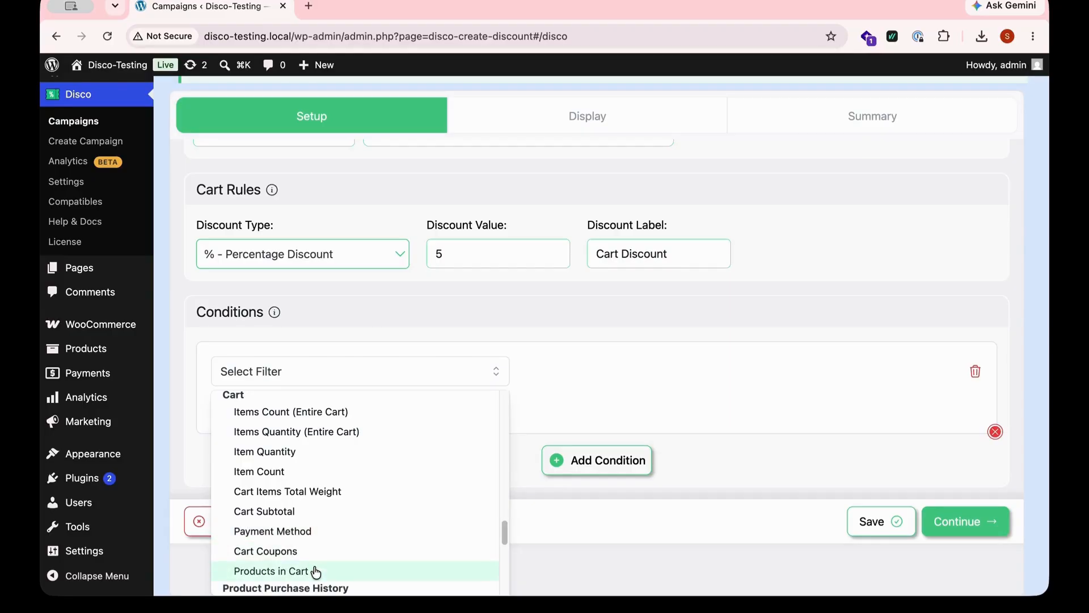
{"action": "left_click", "coordinate": [276, 511]}
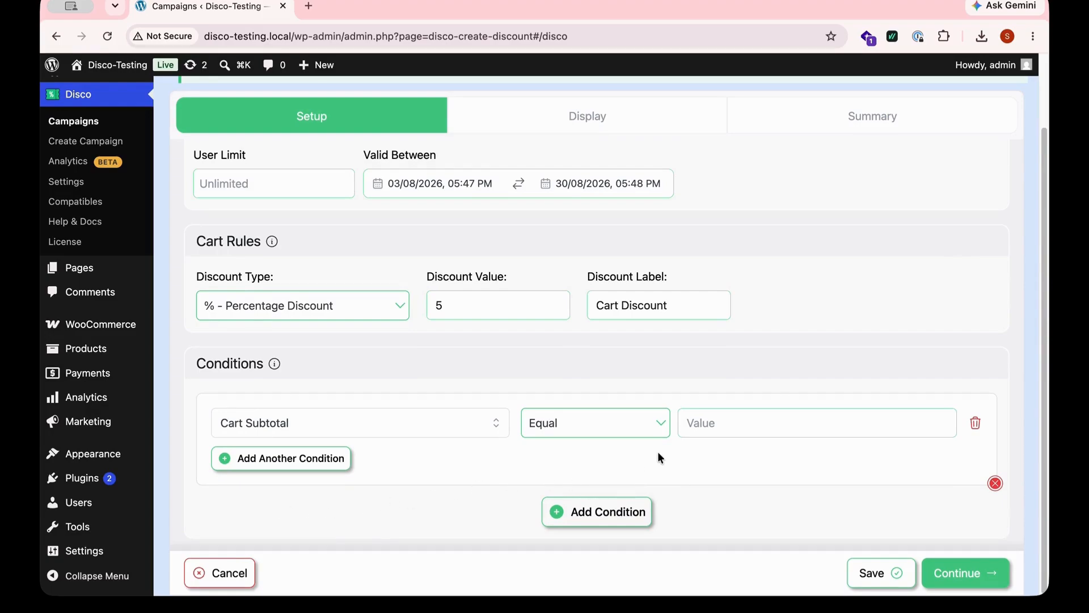
- Set the condition to Greater Than or Equal 200 and continue to the display settings
{"action": "left_click", "coordinate": [754, 424]}
{"action": "type", "text": "200"}
{"action": "left_click", "coordinate": [653, 425]}
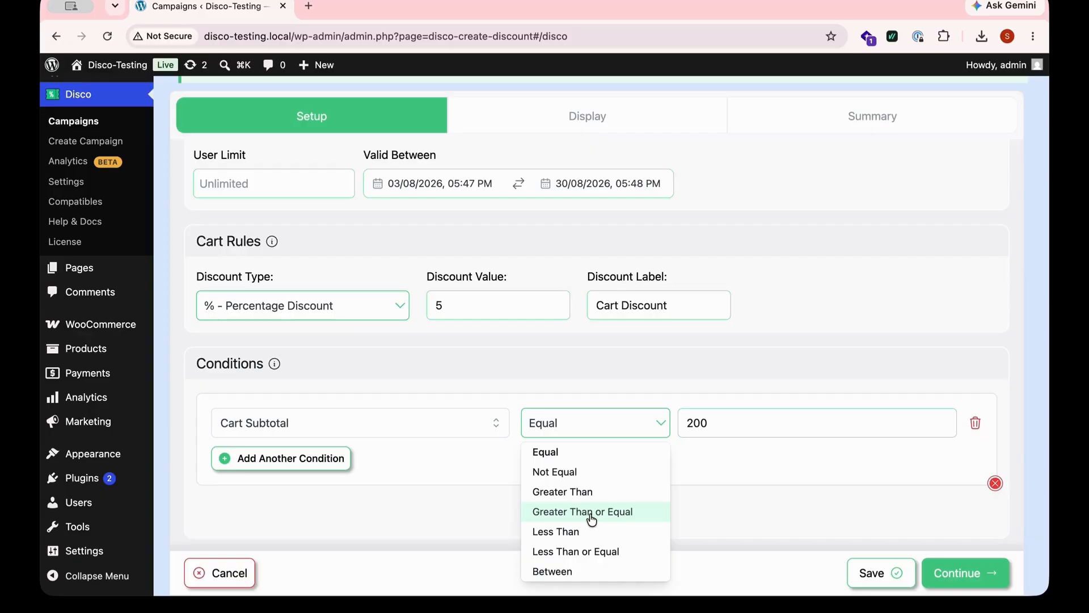
{"action": "left_click", "coordinate": [590, 513]}
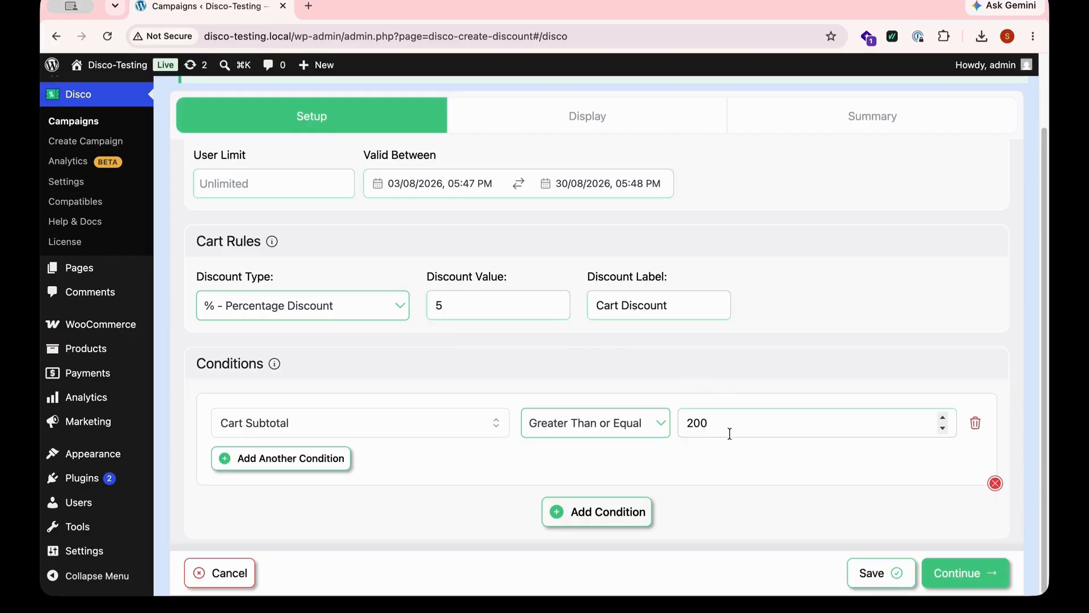
{"action": "left_click", "coordinate": [947, 573]}
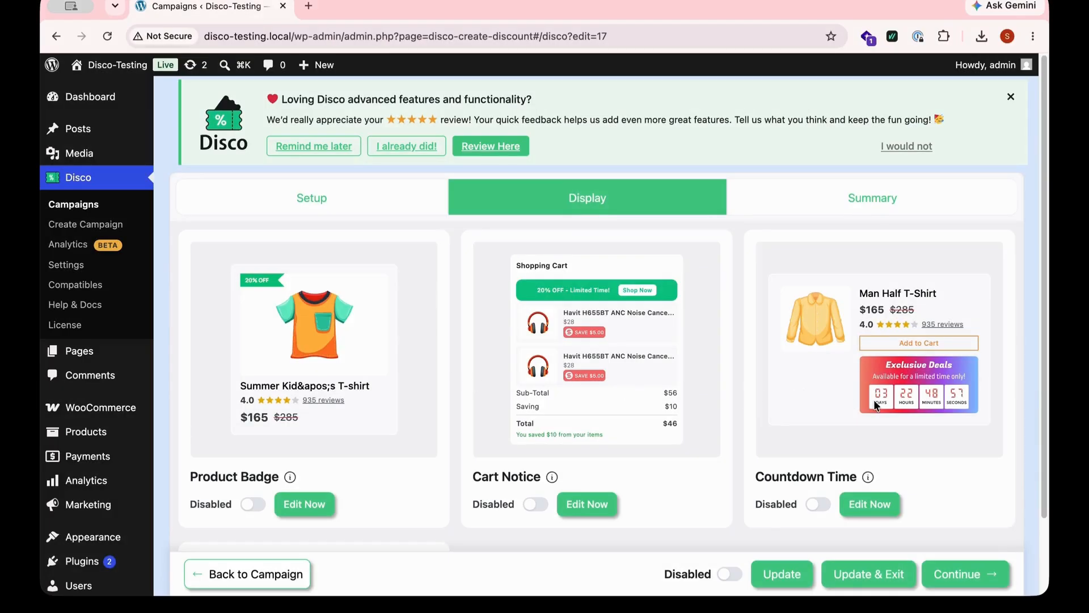
- Open the Cart Notice display editor
{"action": "scroll", "coordinate": [873, 400], "scroll_direction": "down", "scroll_amount": 5}
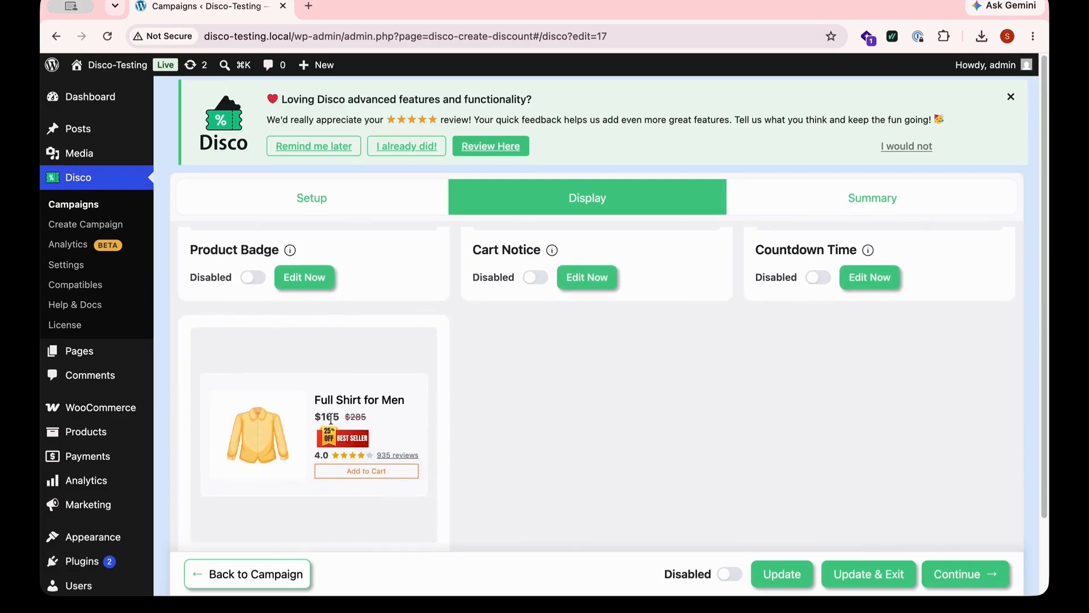
{"action": "scroll", "coordinate": [511, 417], "scroll_direction": "up", "scroll_amount": 5}
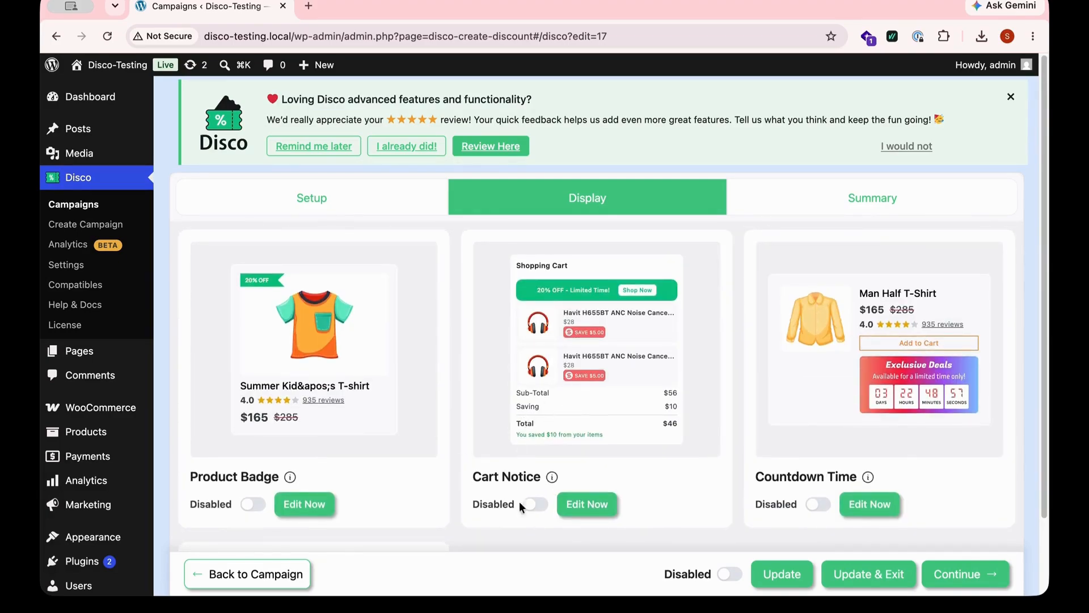
{"action": "left_click", "coordinate": [584, 504]}
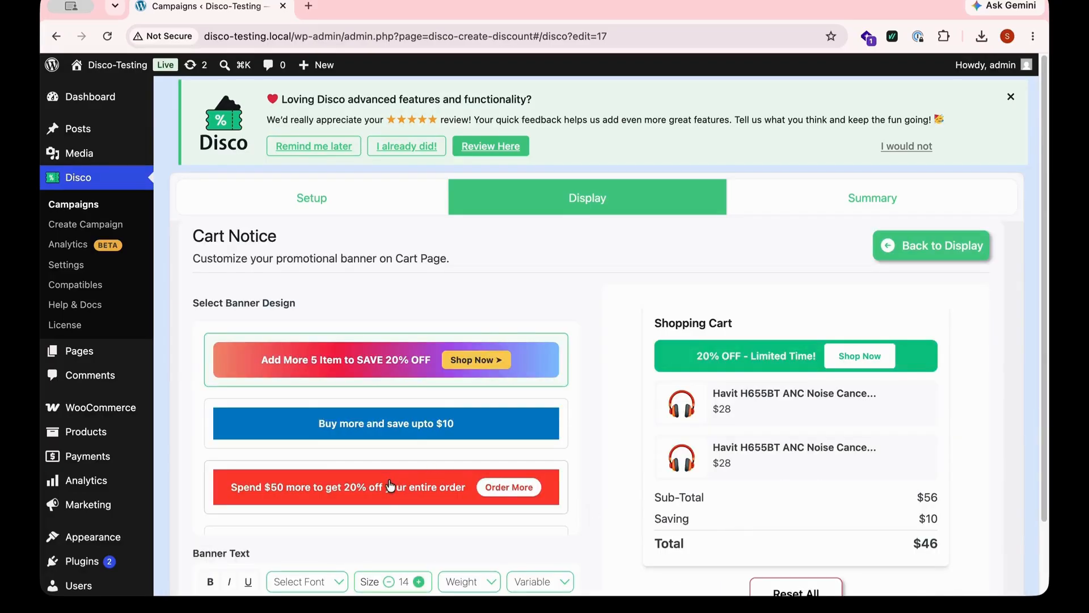
- Select the red 'Spend $50 more to get 20% off your entire order' banner design for the cart notice
{"action": "scroll", "coordinate": [391, 455], "scroll_direction": "down", "scroll_amount": 4}
{"action": "scroll", "coordinate": [390, 456], "scroll_direction": "down", "scroll_amount": 4}
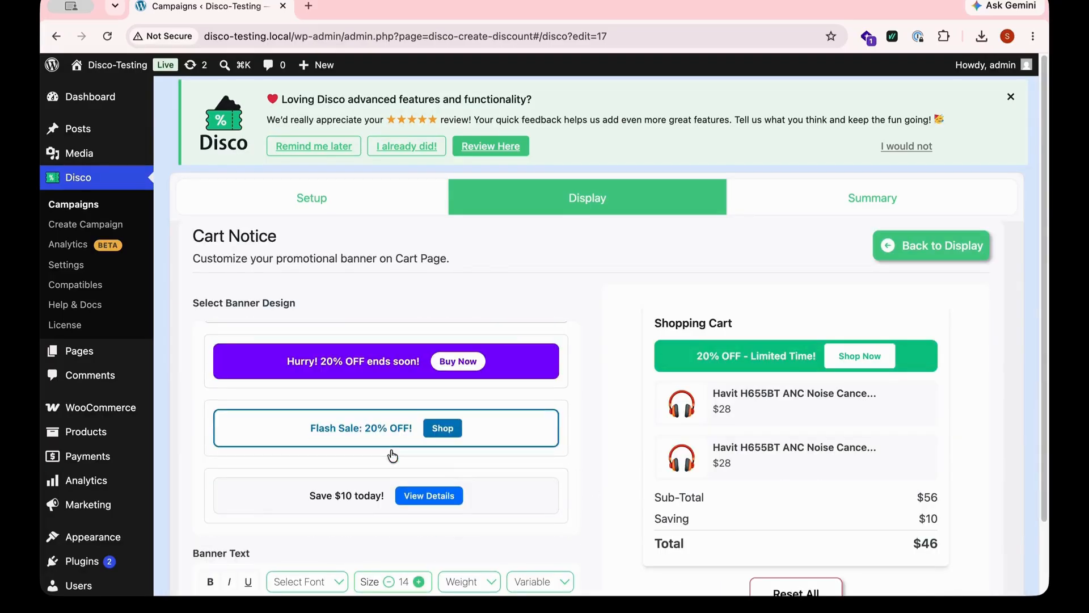
{"action": "scroll", "coordinate": [390, 456], "scroll_direction": "up", "scroll_amount": 5}
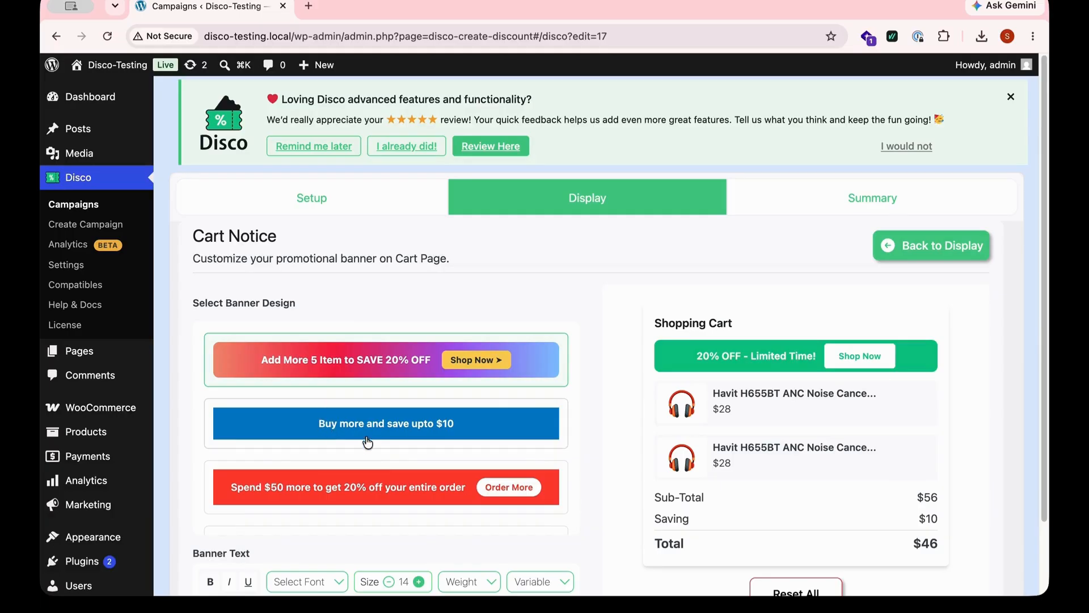
{"action": "scroll", "coordinate": [365, 419], "scroll_direction": "down", "scroll_amount": 2}
{"action": "scroll", "coordinate": [381, 476], "scroll_direction": "down", "scroll_amount": 3}
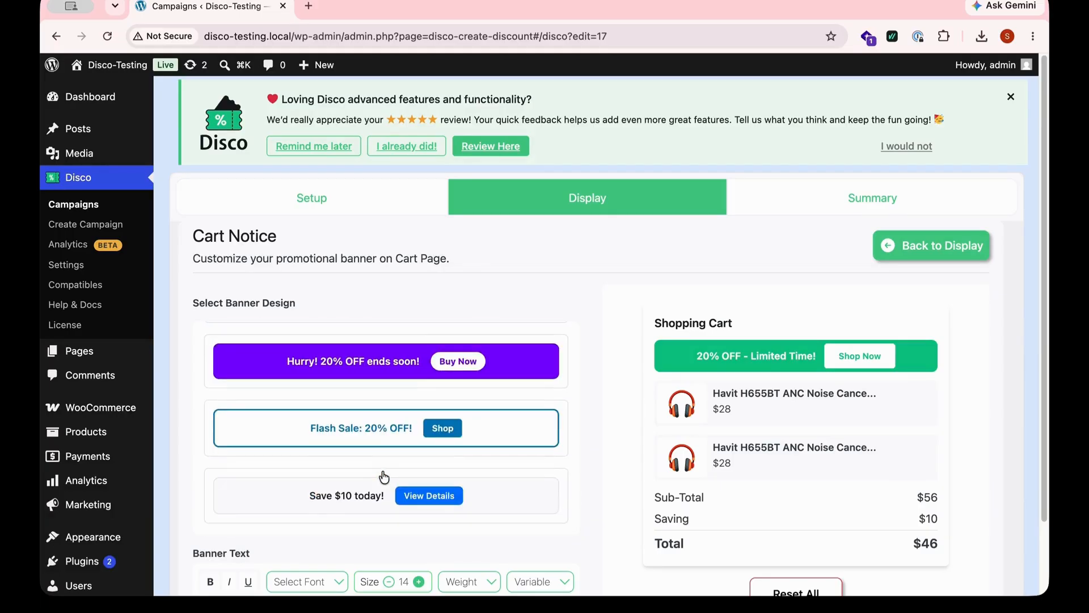
{"action": "scroll", "coordinate": [382, 477], "scroll_direction": "up", "scroll_amount": 5}
{"action": "left_click", "coordinate": [384, 478]}
{"action": "scroll", "coordinate": [384, 478], "scroll_direction": "down", "scroll_amount": 10}
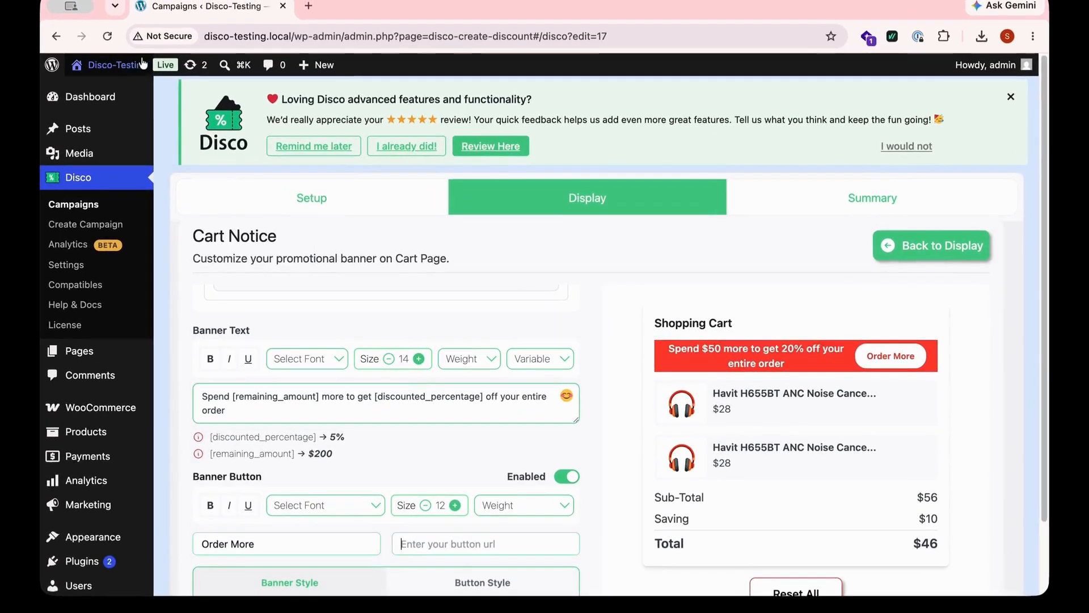
- Open the store front in a new browser tab
{"action": "mouse_move", "coordinate": [143, 63]}
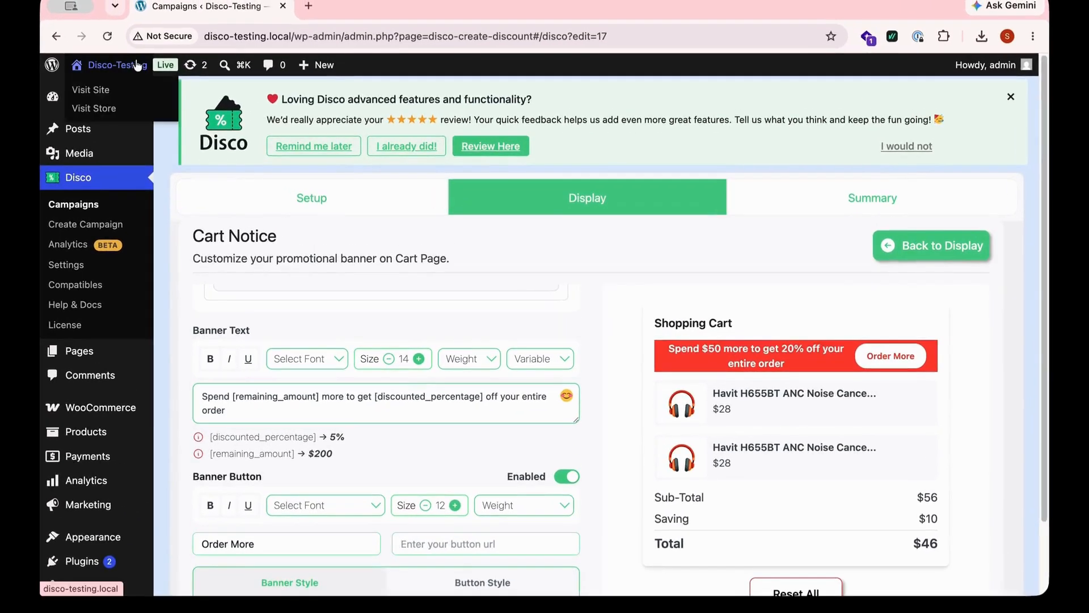
{"action": "right_click", "coordinate": [112, 108]}
{"action": "left_click", "coordinate": [152, 115]}
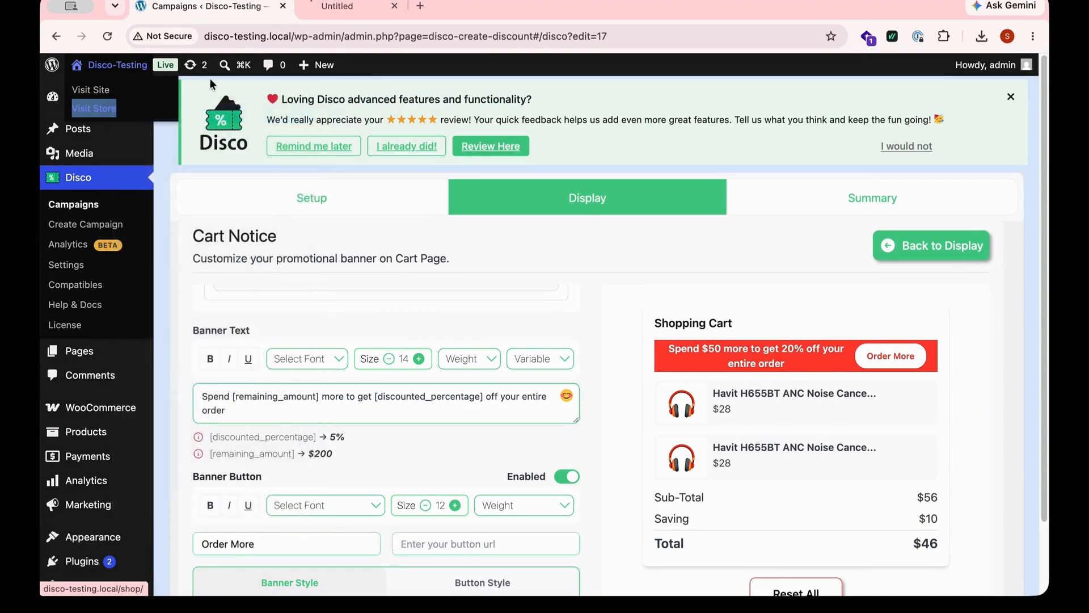
- Copy the shop page URL from the store tab and paste it as the banner button's link URL
{"action": "left_click", "coordinate": [363, 6]}
{"action": "left_click", "coordinate": [319, 36]}
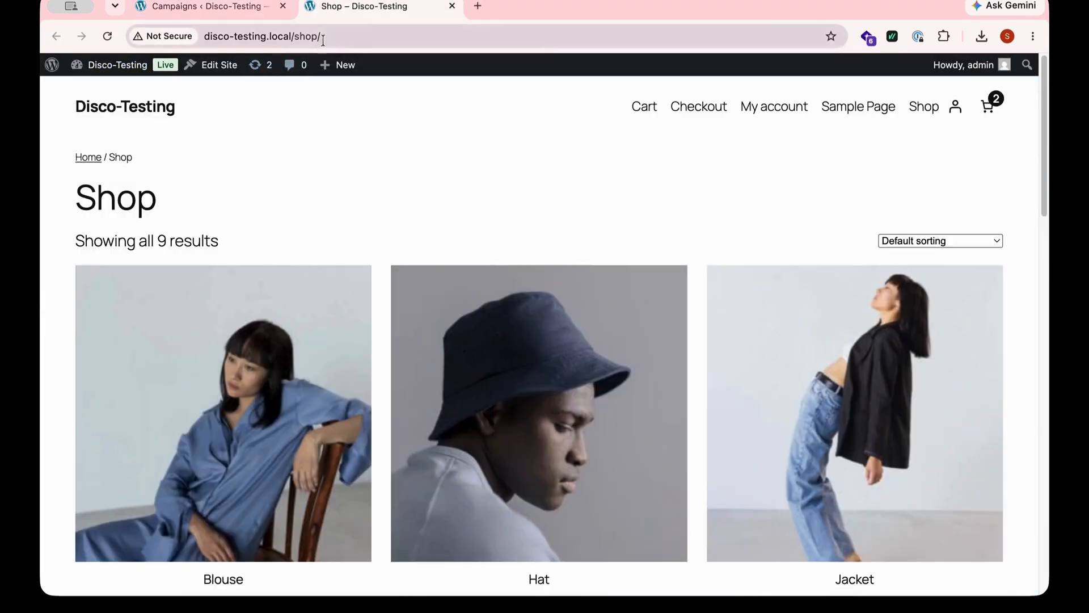
{"action": "left_click_drag", "start_coordinate": [321, 35], "coordinate": [195, 42]}
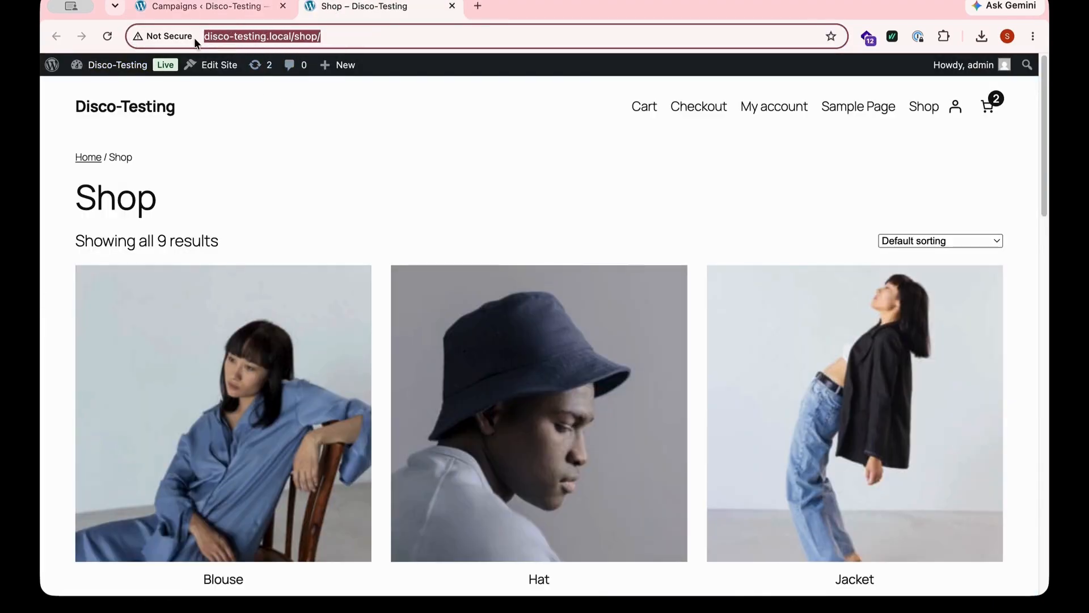
{"action": "right_click", "coordinate": [226, 36]}
{"action": "left_click", "coordinate": [254, 165]}
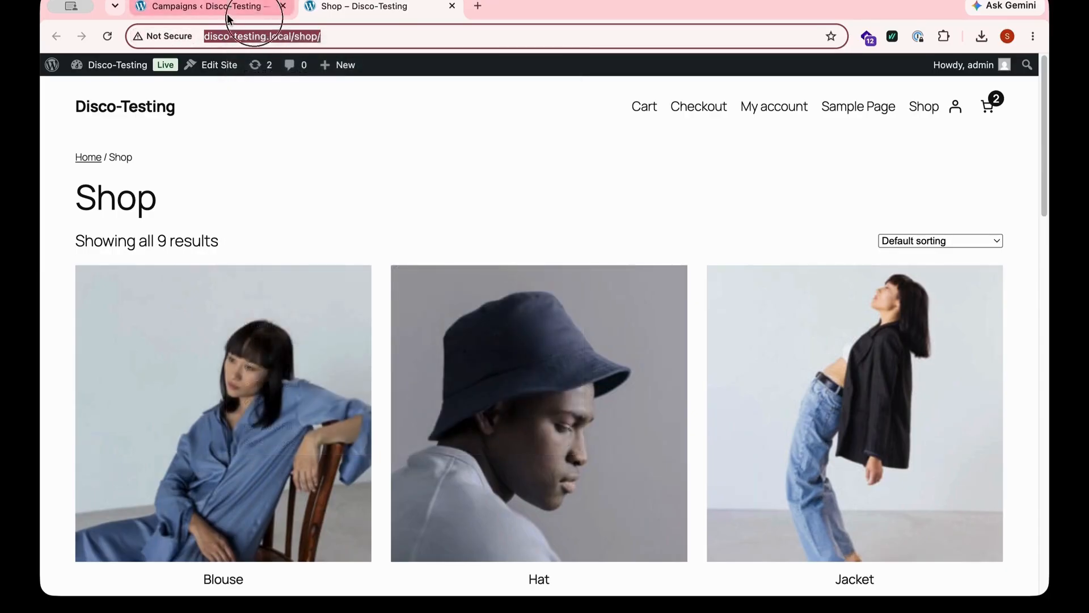
{"action": "left_click", "coordinate": [199, 7]}
{"action": "right_click", "coordinate": [508, 541]}
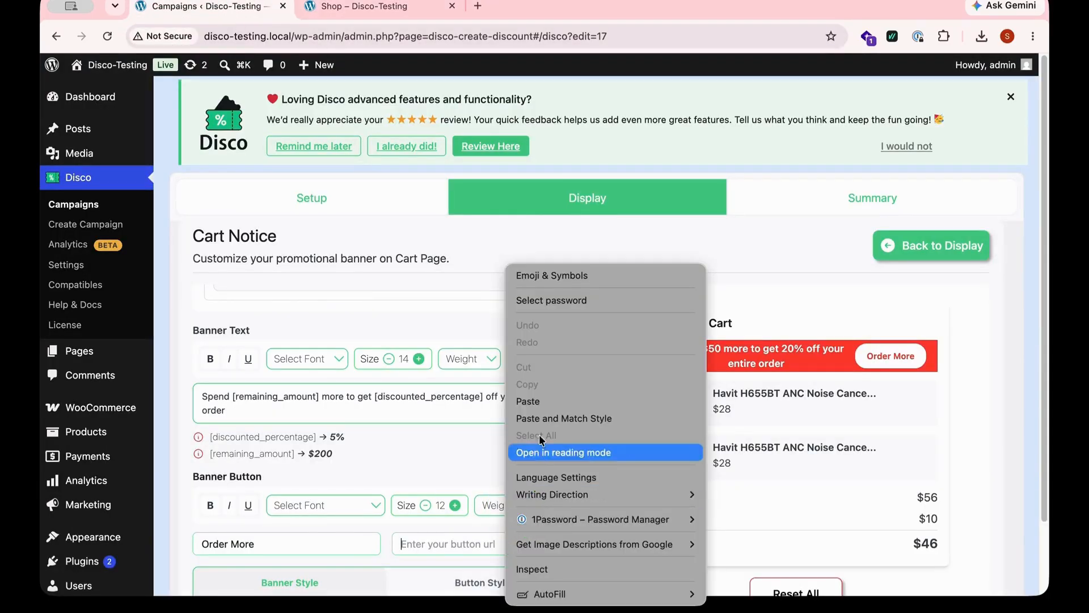
{"action": "left_click", "coordinate": [539, 404]}
- Return to the display options and enable the Cart Notice display
{"action": "scroll", "coordinate": [420, 534], "scroll_direction": "down", "scroll_amount": 2}
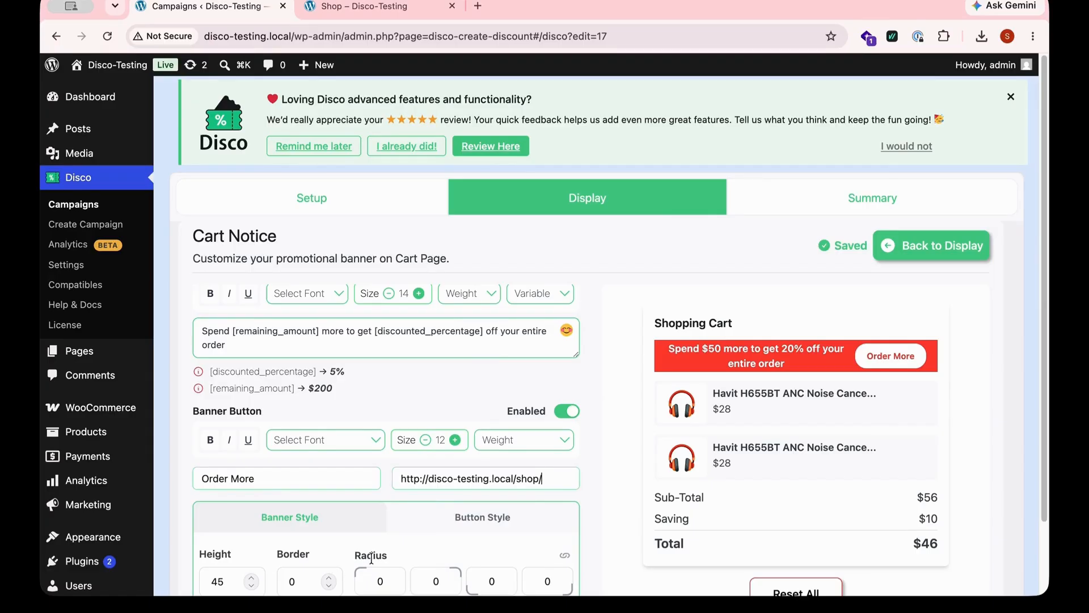
{"action": "left_click", "coordinate": [477, 518]}
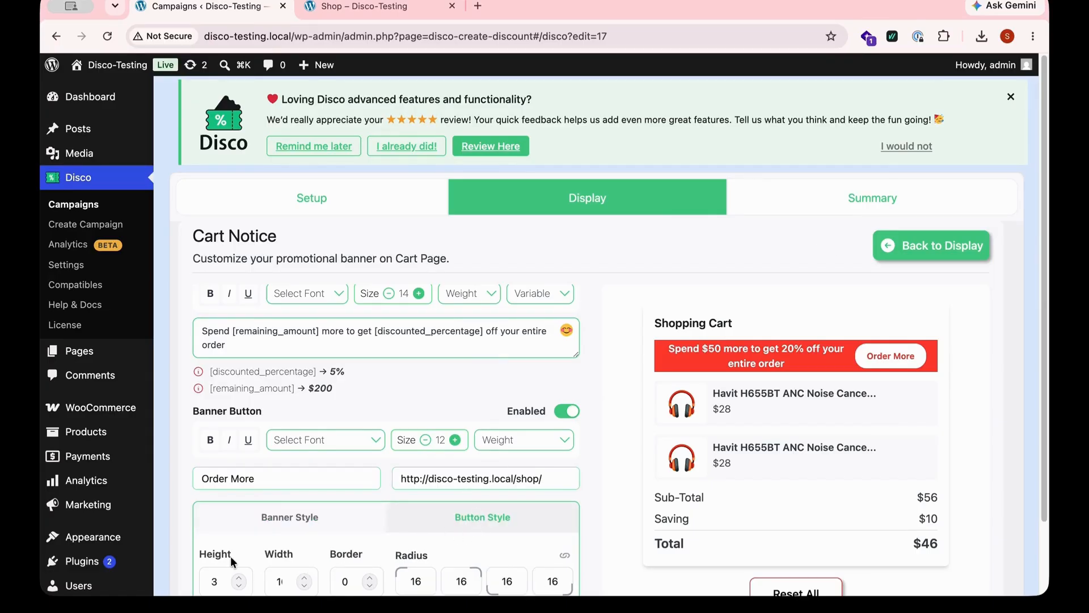
{"action": "scroll", "coordinate": [732, 565], "scroll_direction": "down", "scroll_amount": 1}
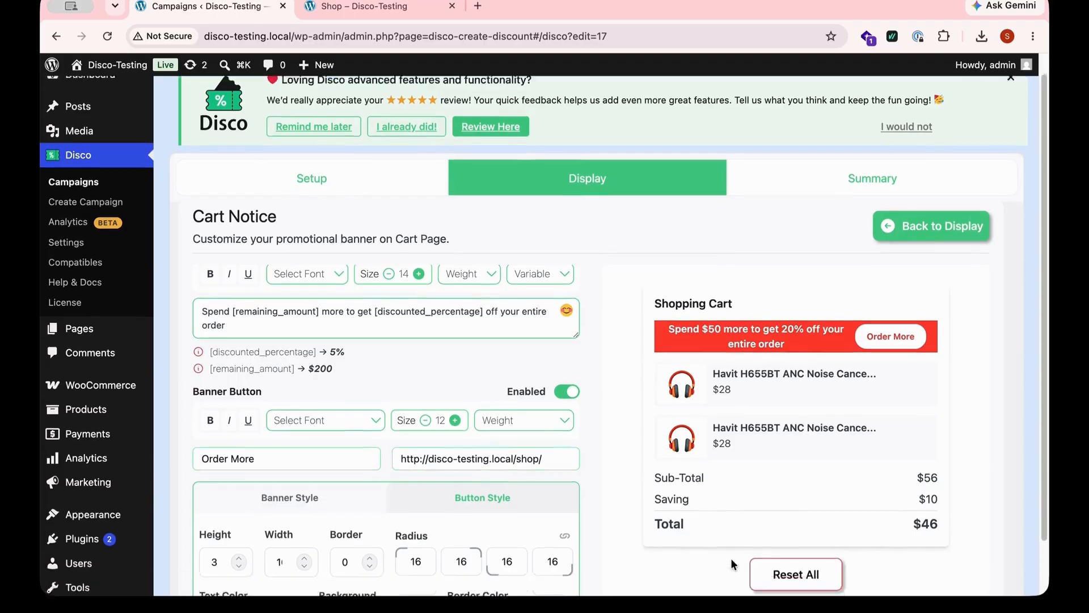
{"action": "scroll", "coordinate": [732, 565], "scroll_direction": "down", "scroll_amount": 3}
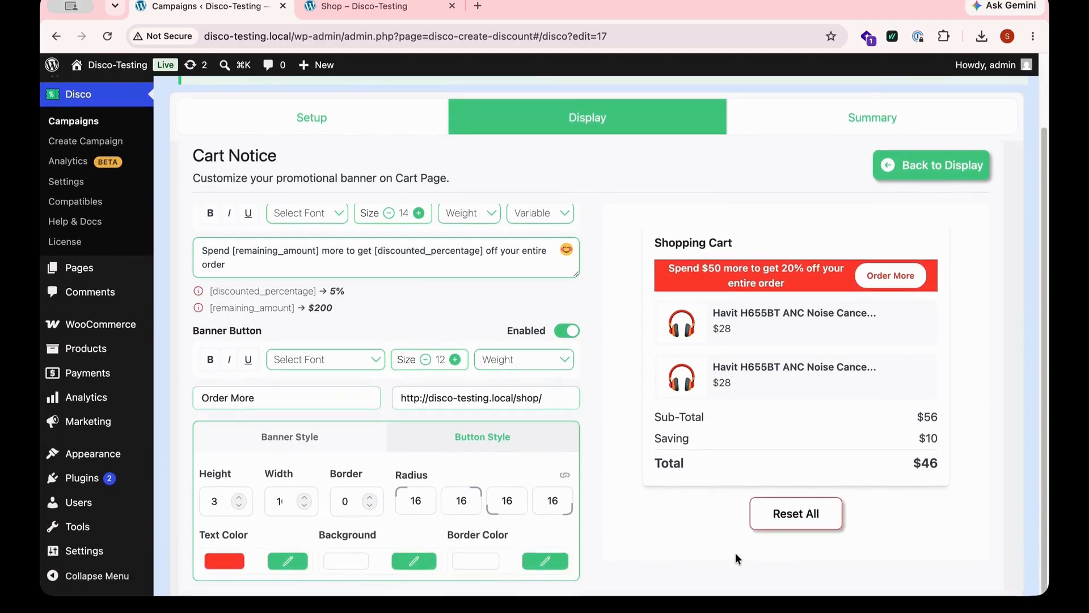
{"action": "left_click", "coordinate": [891, 174]}
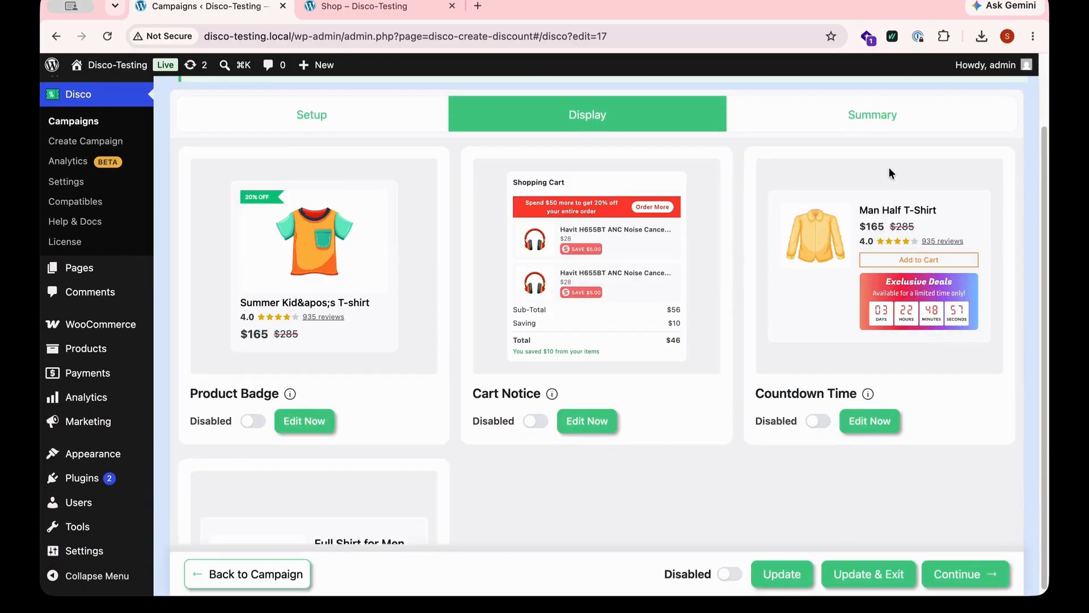
{"action": "left_click", "coordinate": [535, 422]}
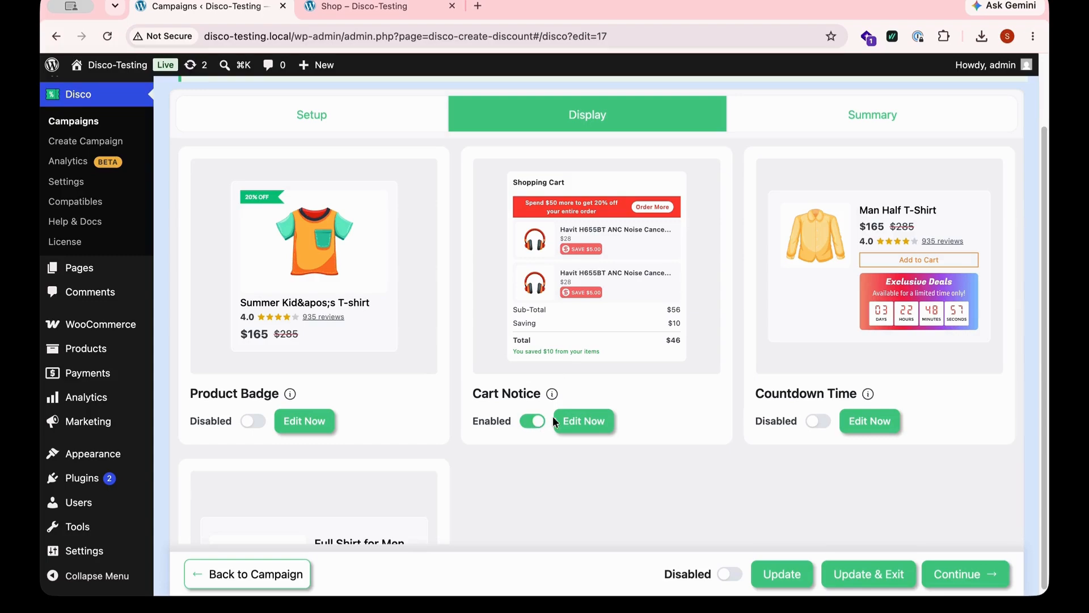
- Review the campaign summary and publish the campaign
{"action": "left_click", "coordinate": [855, 117]}
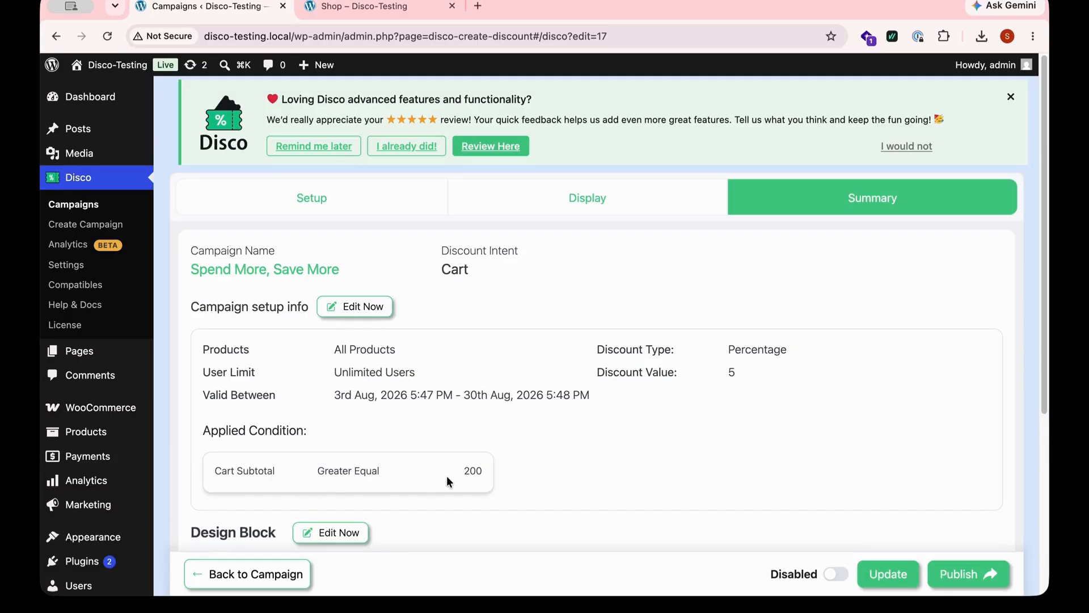
{"action": "scroll", "coordinate": [471, 476], "scroll_direction": "down", "scroll_amount": 5}
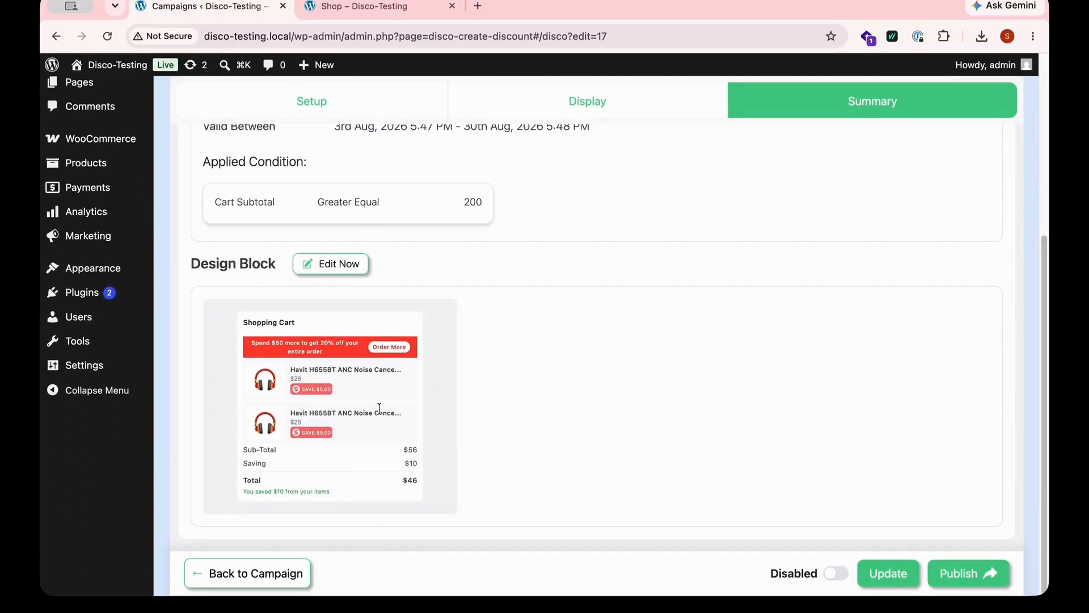
{"action": "left_click", "coordinate": [961, 573]}
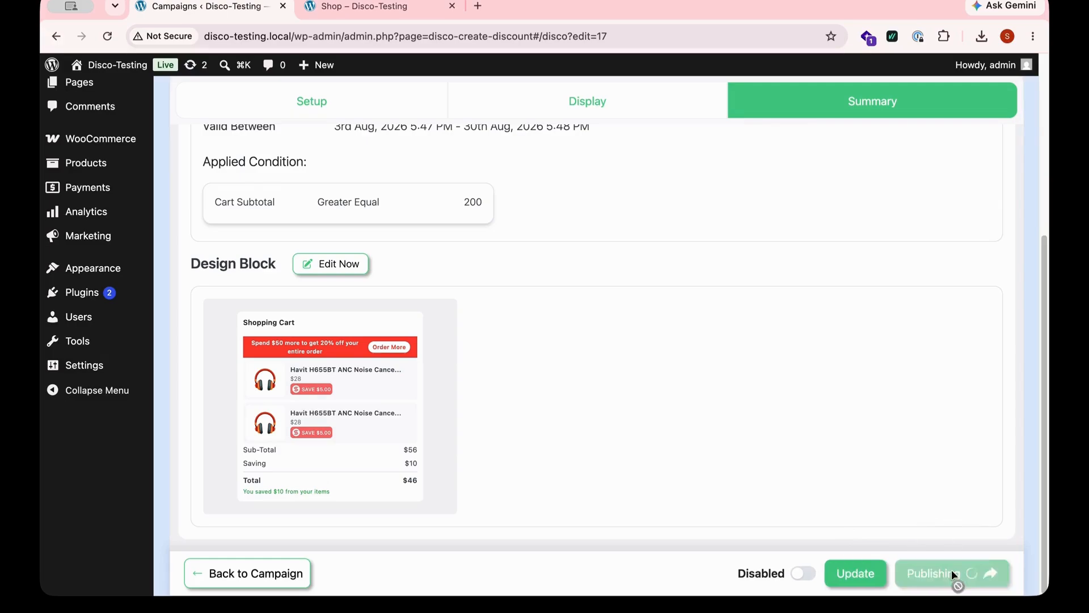
- Add the Blouse to the cart on the store front and open the cart page
{"action": "left_click", "coordinate": [361, 8]}
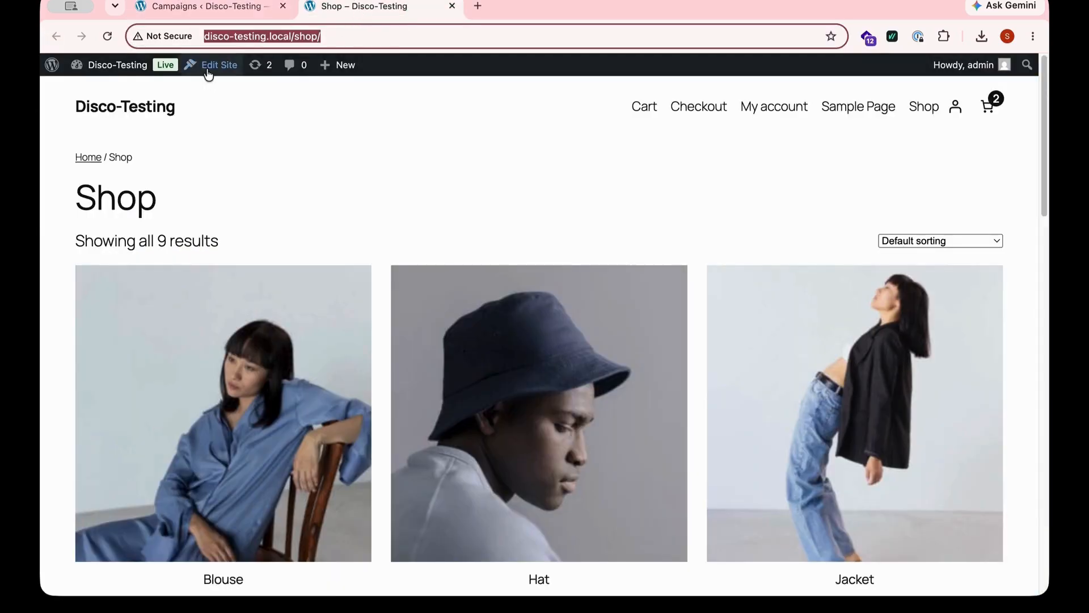
{"action": "scroll", "coordinate": [243, 460], "scroll_direction": "down", "scroll_amount": 3}
{"action": "left_click", "coordinate": [229, 494]}
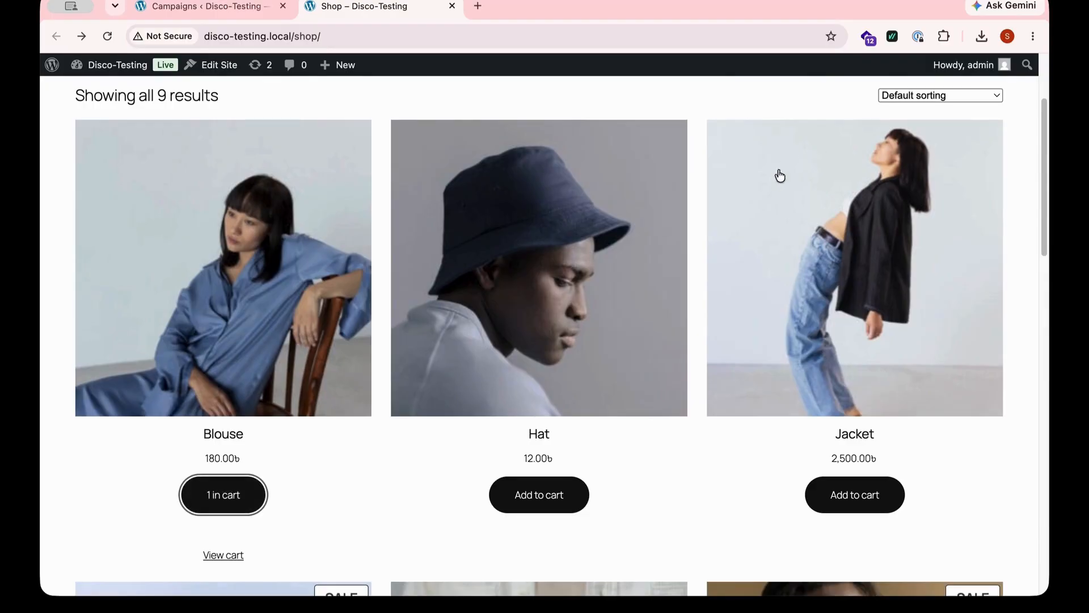
{"action": "scroll", "coordinate": [778, 175], "scroll_direction": "up", "scroll_amount": 3}
{"action": "left_click", "coordinate": [636, 106]}
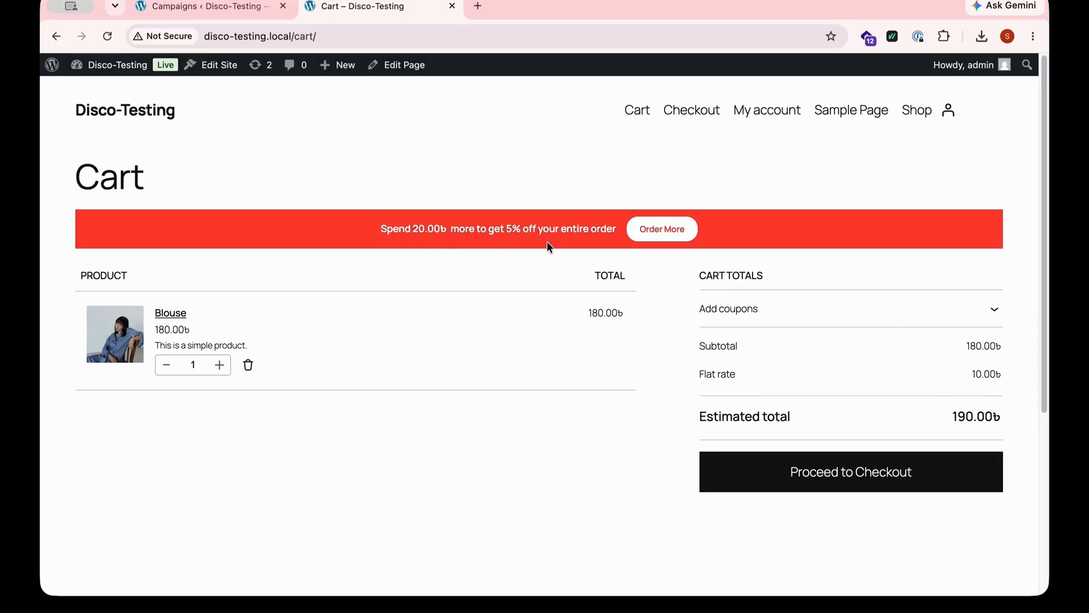
- Follow the banner's Order More button back to the shop and open the Socks product
{"action": "left_click", "coordinate": [650, 233]}
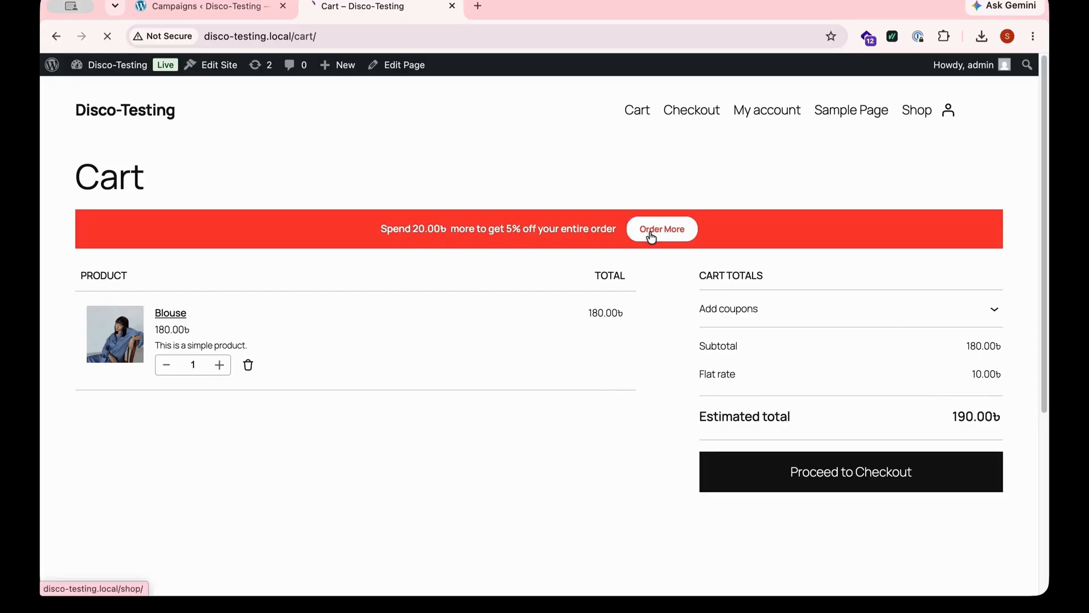
{"action": "scroll", "coordinate": [503, 419], "scroll_direction": "down", "scroll_amount": 10}
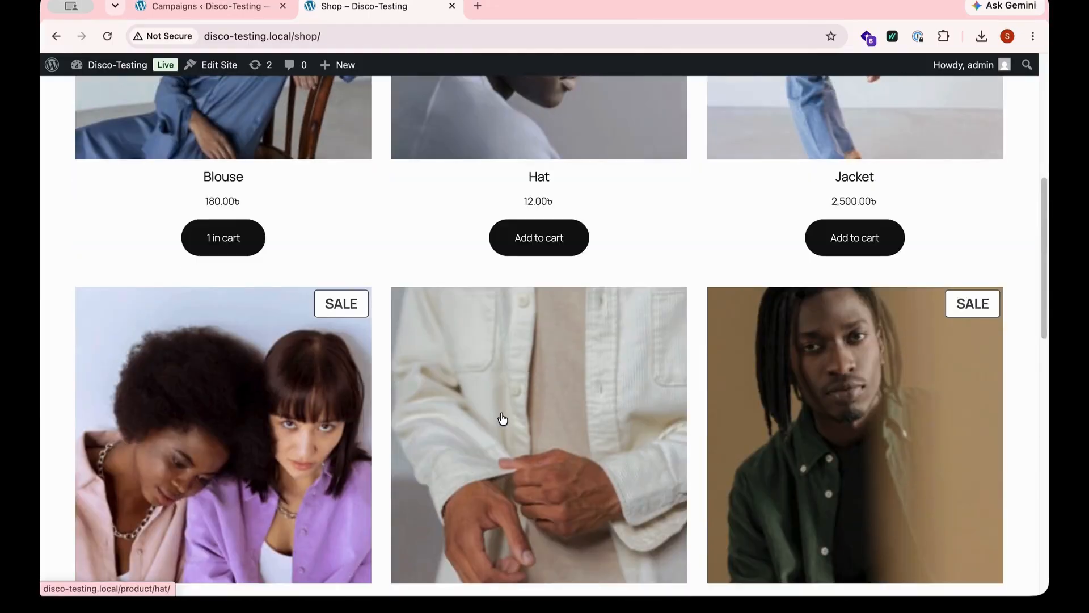
{"action": "scroll", "coordinate": [471, 416], "scroll_direction": "down", "scroll_amount": 5}
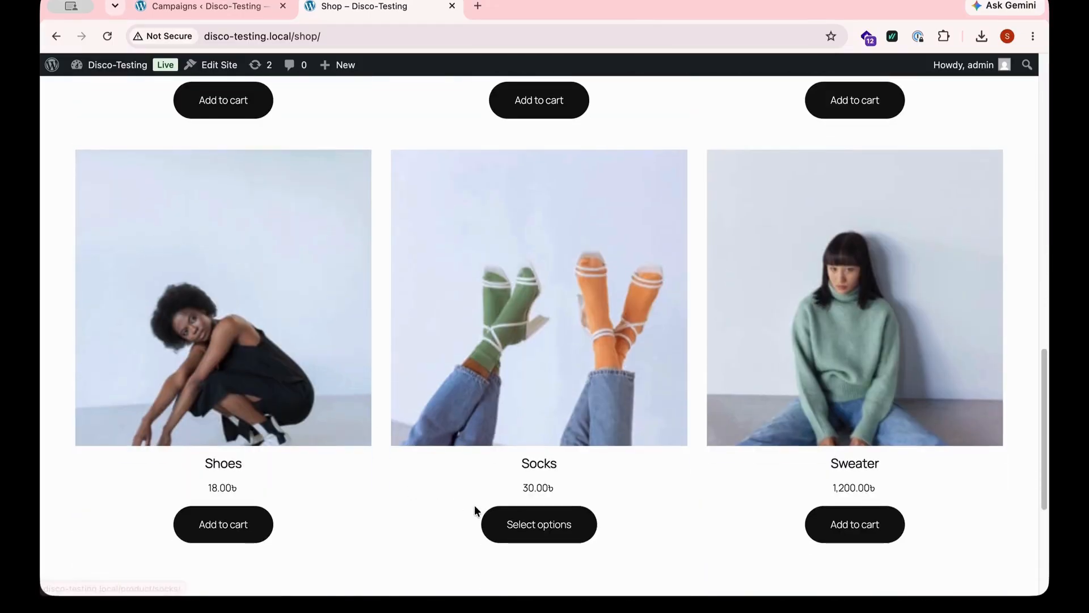
{"action": "left_click", "coordinate": [488, 525]}
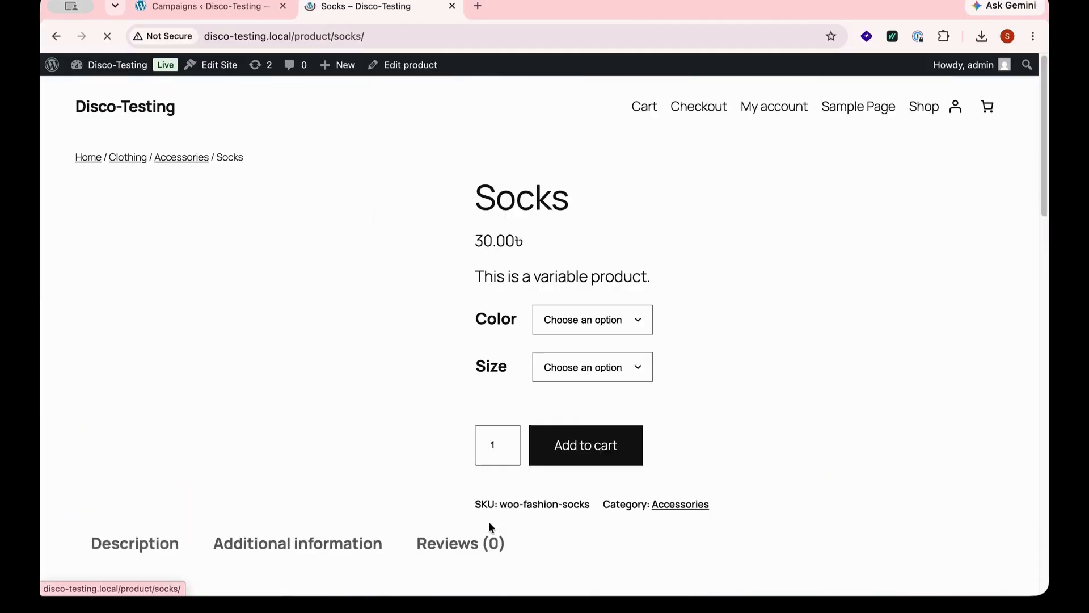
- Add Socks in Beige, size Medium, to the cart
{"action": "left_click", "coordinate": [621, 317]}
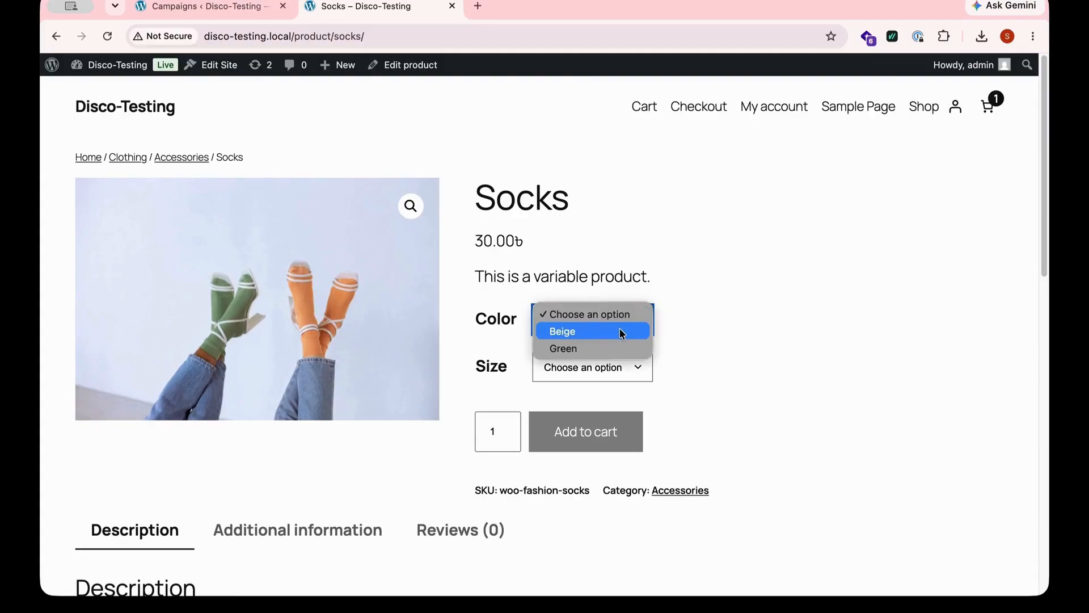
{"action": "left_click", "coordinate": [617, 334]}
{"action": "left_click", "coordinate": [633, 366]}
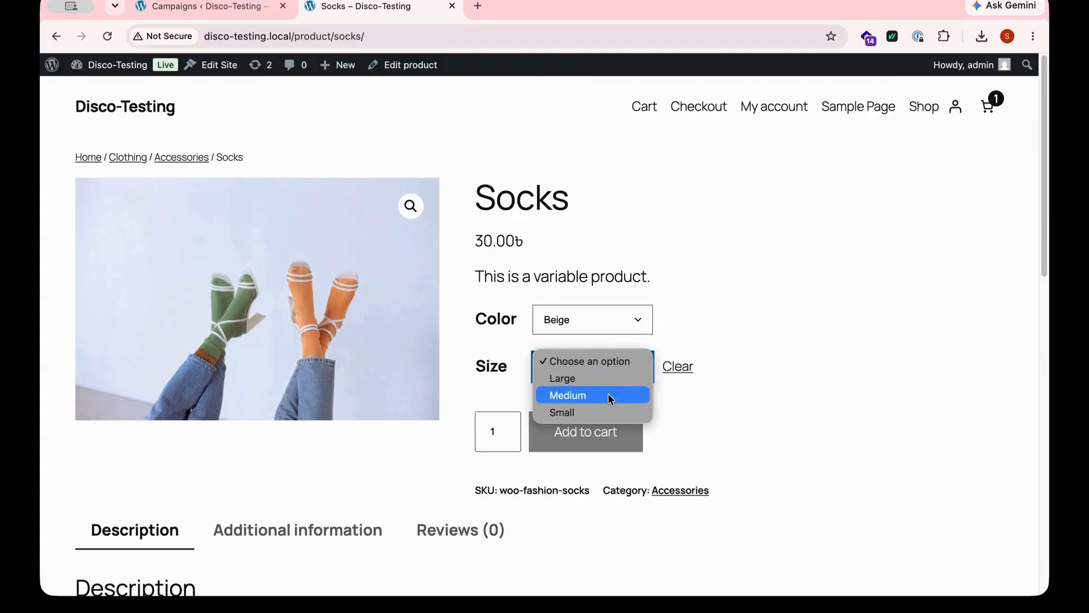
{"action": "left_click", "coordinate": [608, 394]}
{"action": "left_click", "coordinate": [573, 466]}
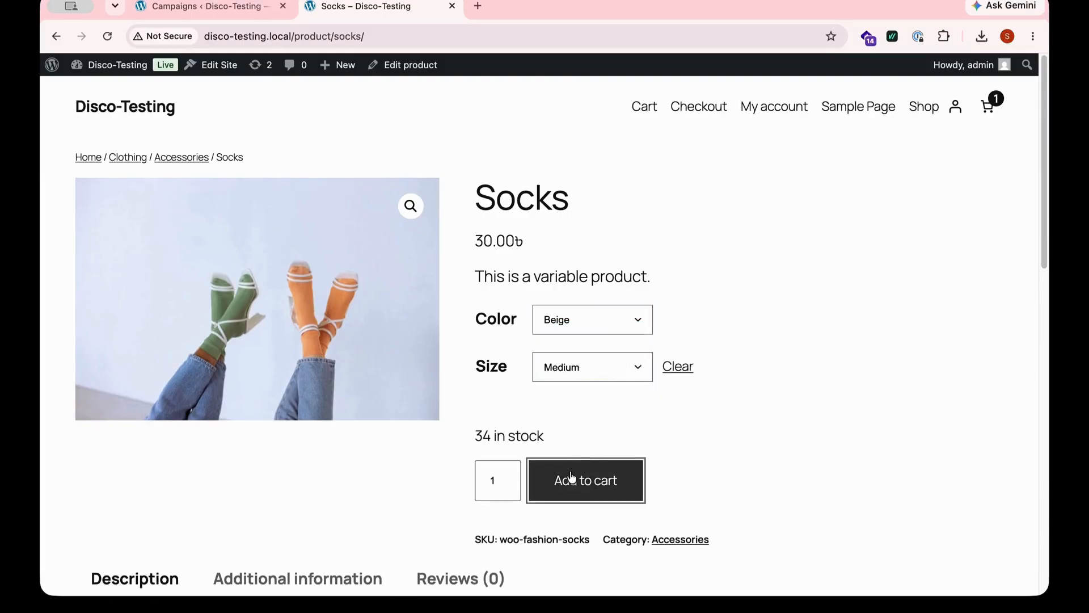
- Open the cart and check the applied cart discount and banner
{"action": "left_click", "coordinate": [958, 198]}
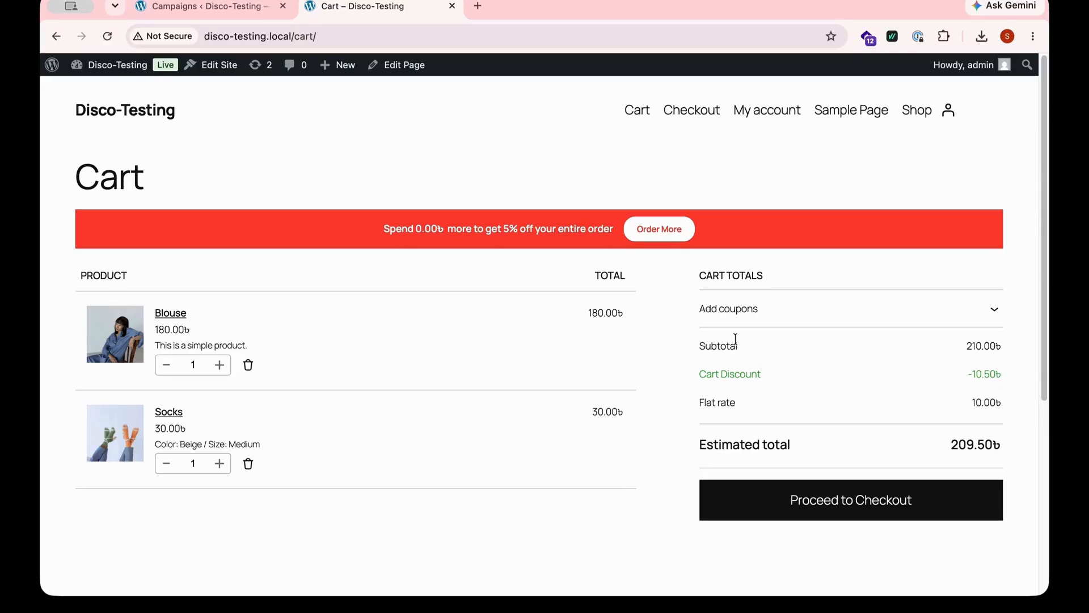
{"action": "scroll", "coordinate": [669, 404], "scroll_direction": "down", "scroll_amount": 5}
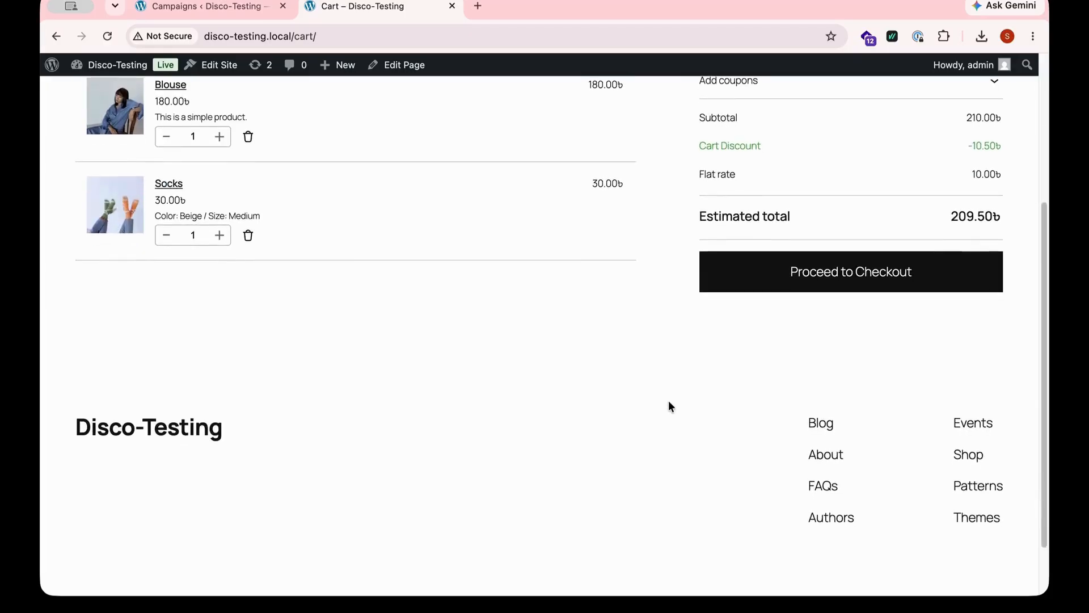
{"action": "scroll", "coordinate": [669, 405], "scroll_direction": "up", "scroll_amount": 5}
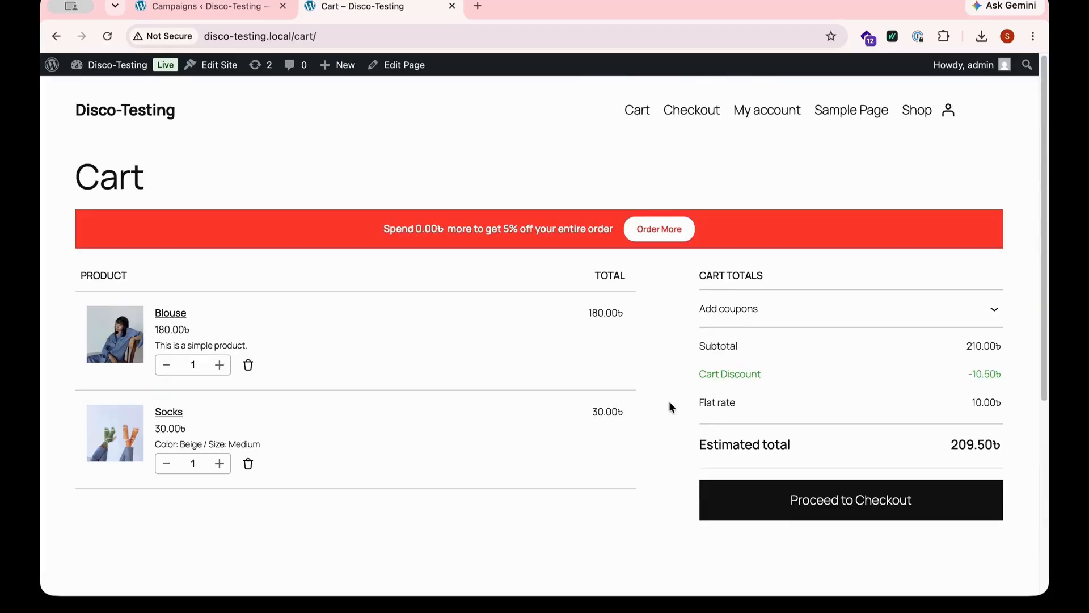
{"action": "left_click", "coordinate": [793, 505]}
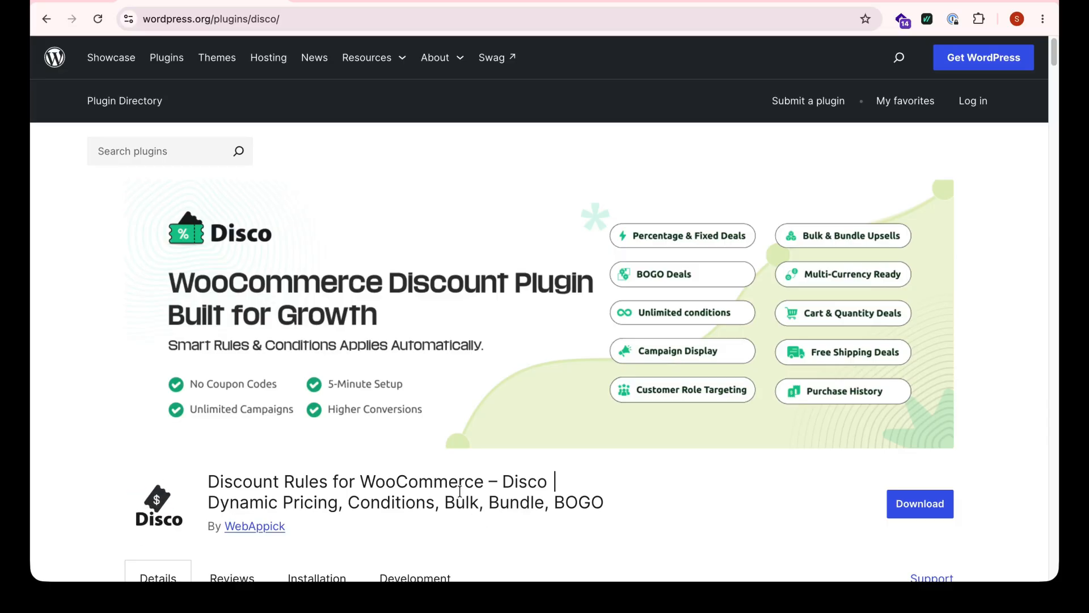
- Read through the Disco plugin page on the WordPress.org plugin directory
{"action": "scroll", "coordinate": [460, 492], "scroll_direction": "down", "scroll_amount": 2}
{"action": "scroll", "coordinate": [459, 496], "scroll_direction": "down", "scroll_amount": 5}
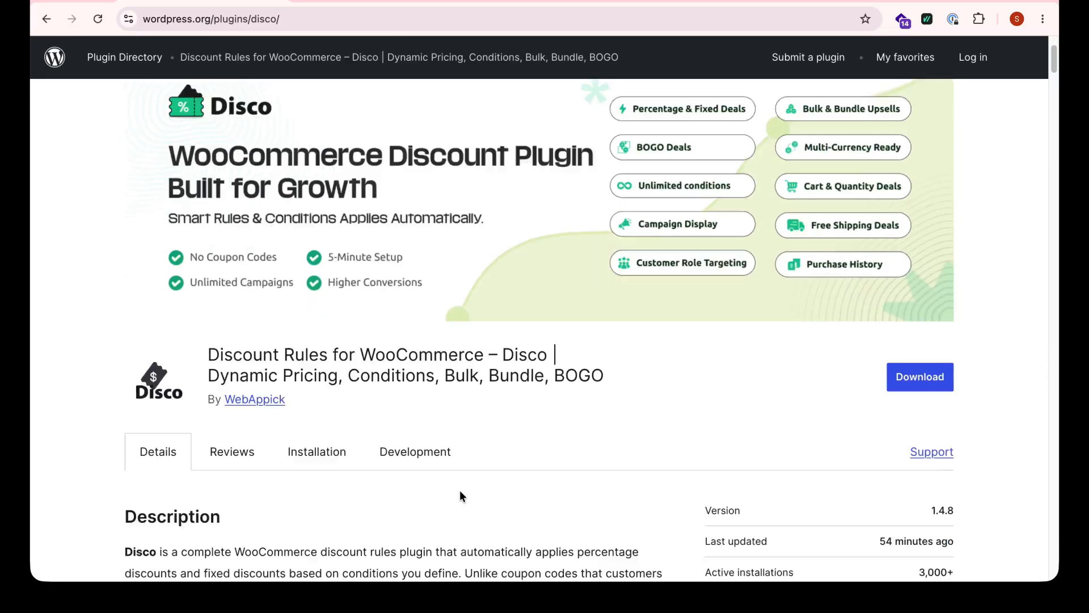
{"action": "scroll", "coordinate": [460, 494], "scroll_direction": "down", "scroll_amount": 4}
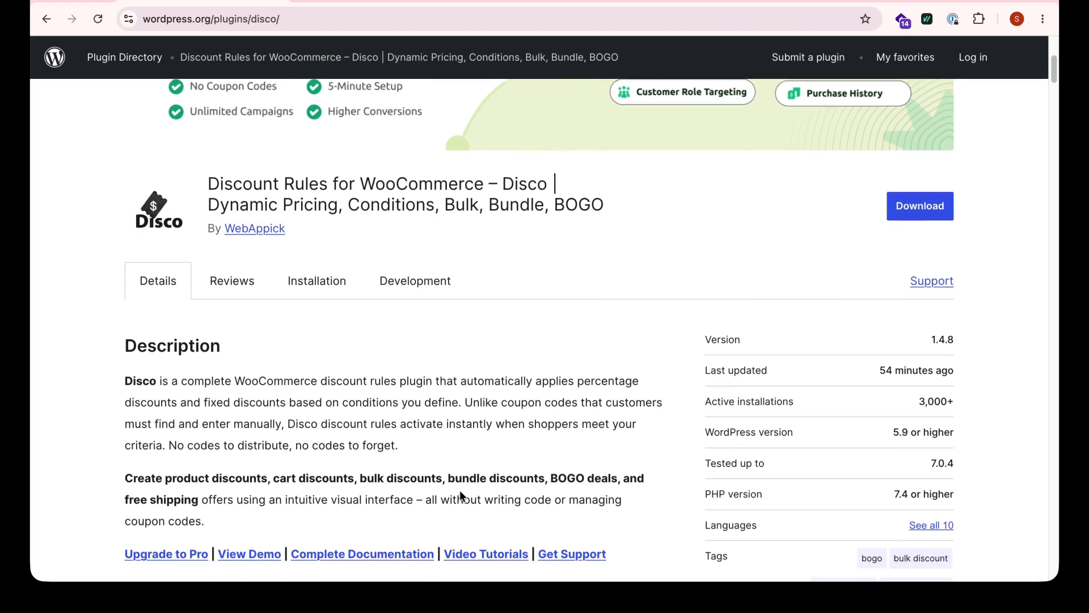
{"action": "scroll", "coordinate": [460, 495], "scroll_direction": "down", "scroll_amount": 1}
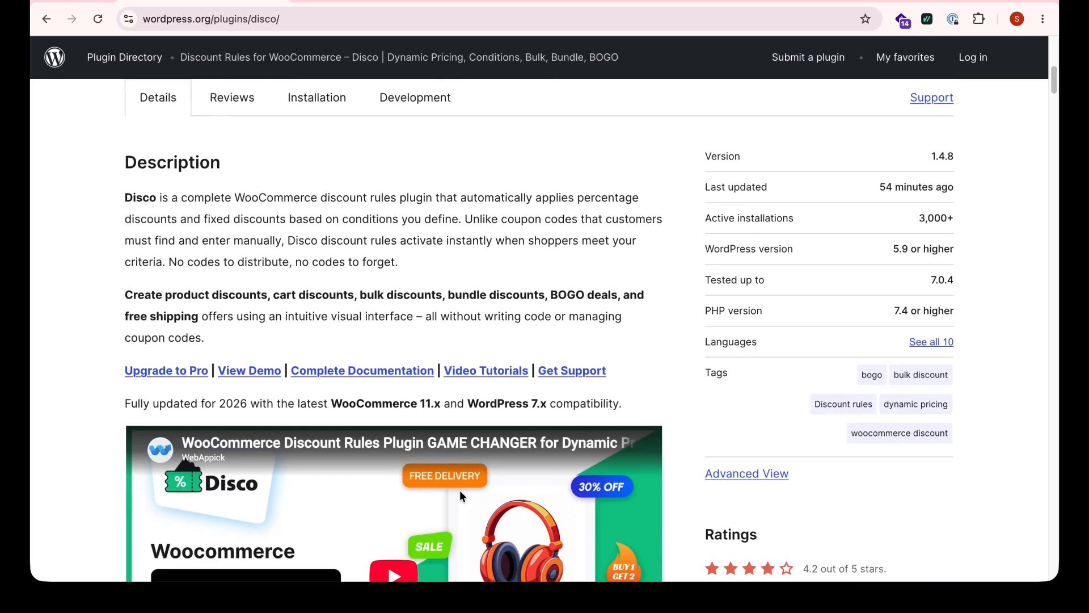
{"action": "scroll", "coordinate": [460, 495], "scroll_direction": "down", "scroll_amount": 5}
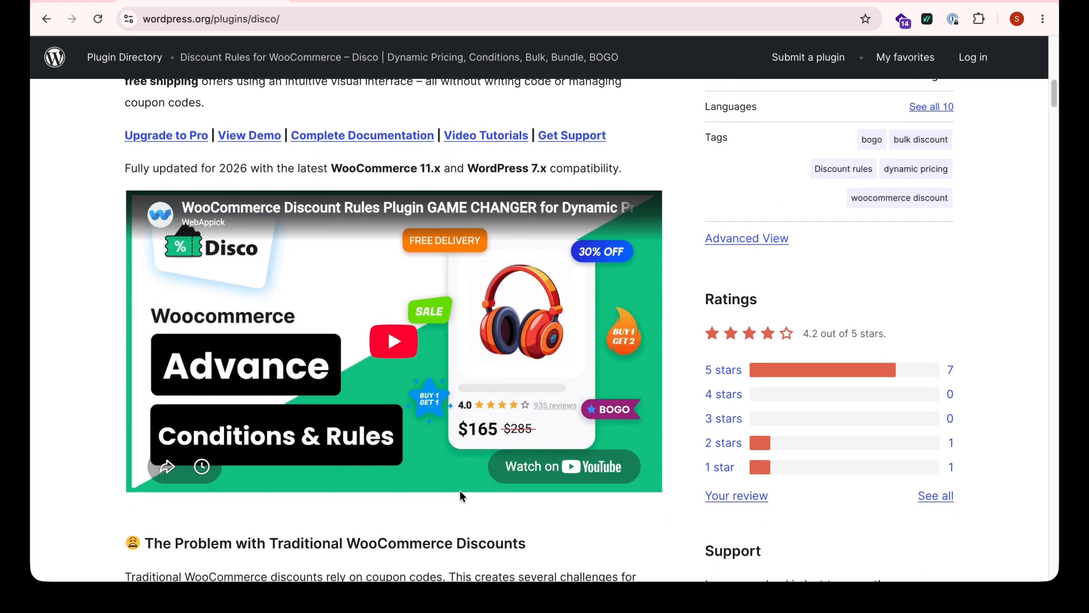
{"action": "scroll", "coordinate": [460, 493], "scroll_direction": "down", "scroll_amount": 3}
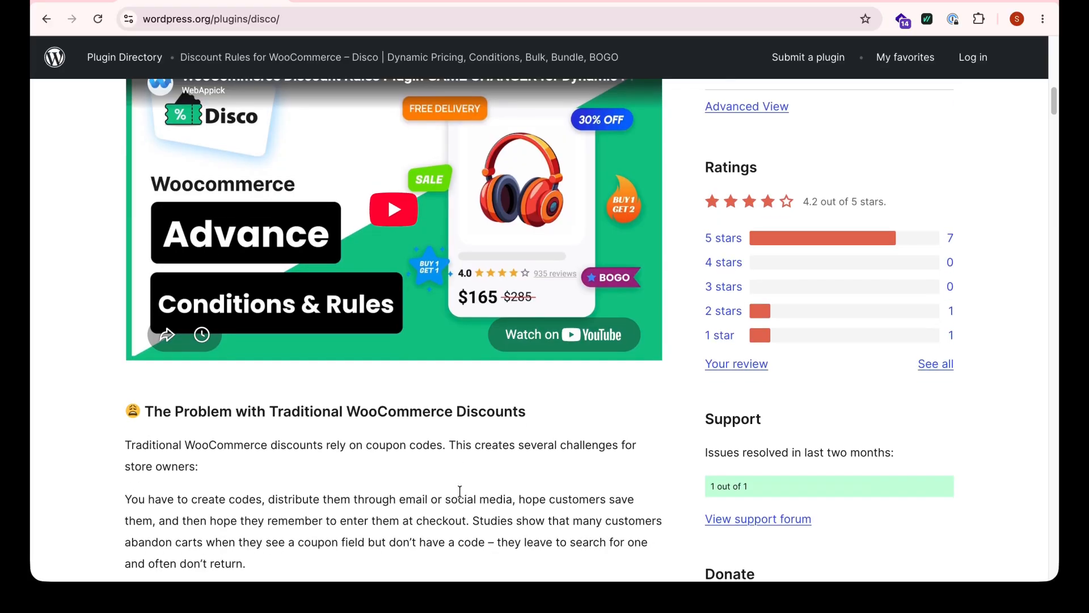
{"action": "scroll", "coordinate": [460, 491], "scroll_direction": "down", "scroll_amount": 2}
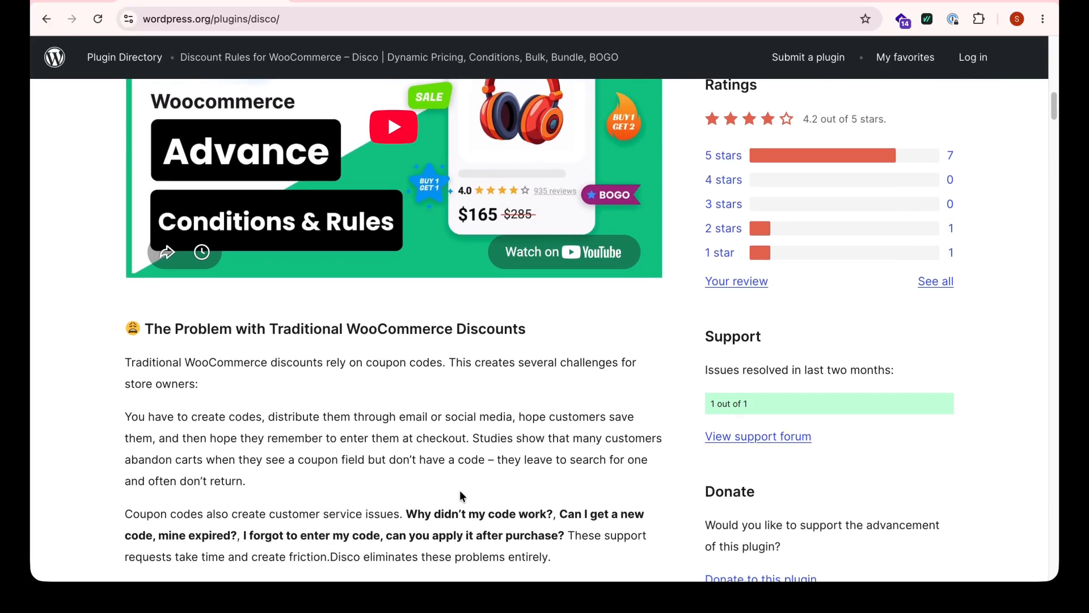
{"action": "scroll", "coordinate": [459, 492], "scroll_direction": "down", "scroll_amount": 1}
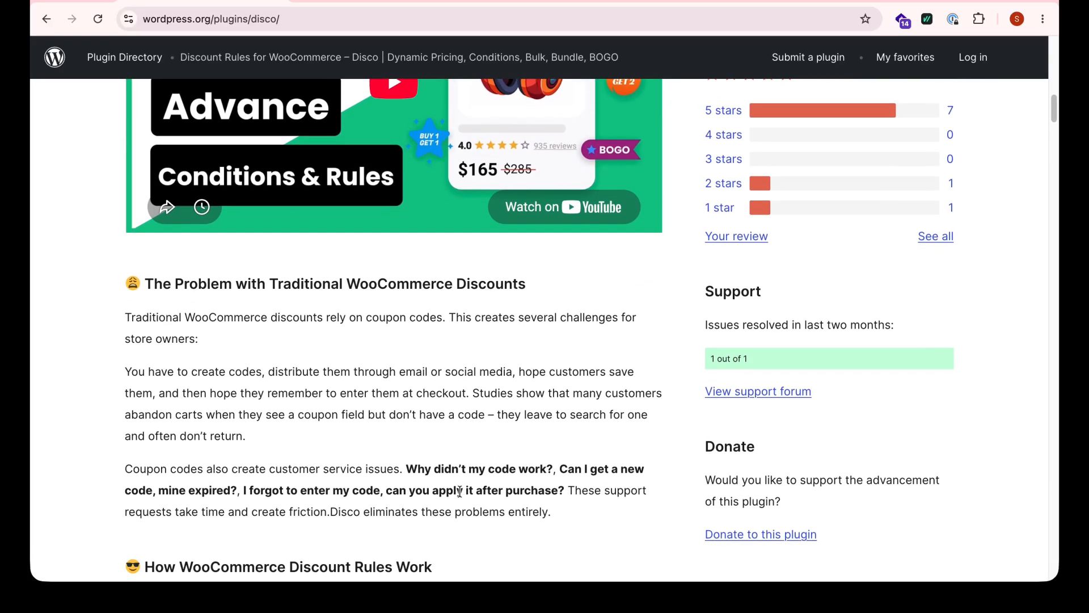
{"action": "scroll", "coordinate": [460, 490], "scroll_direction": "down", "scroll_amount": 5}
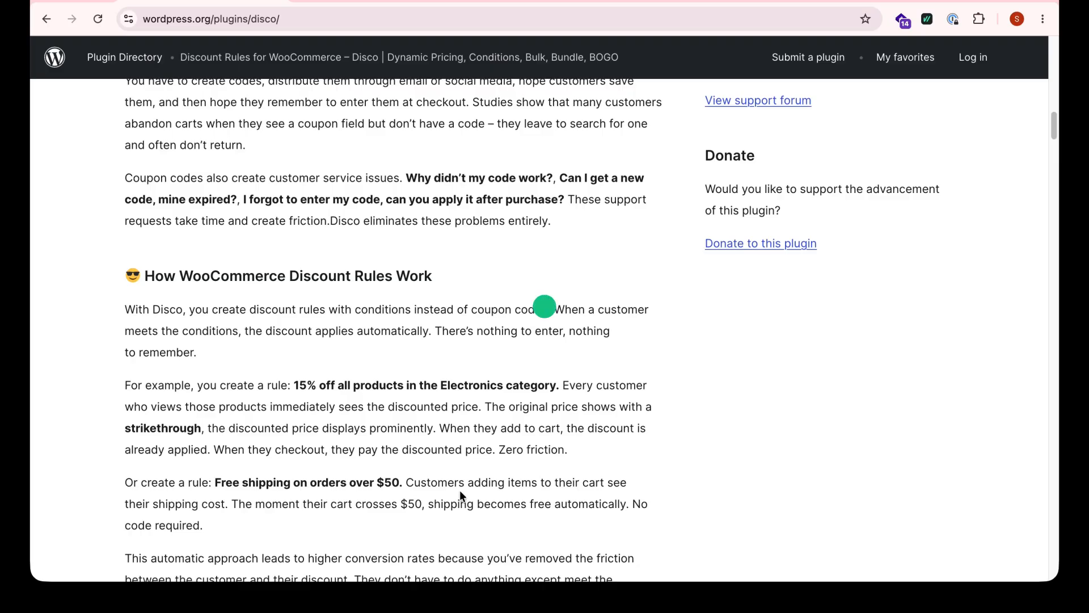